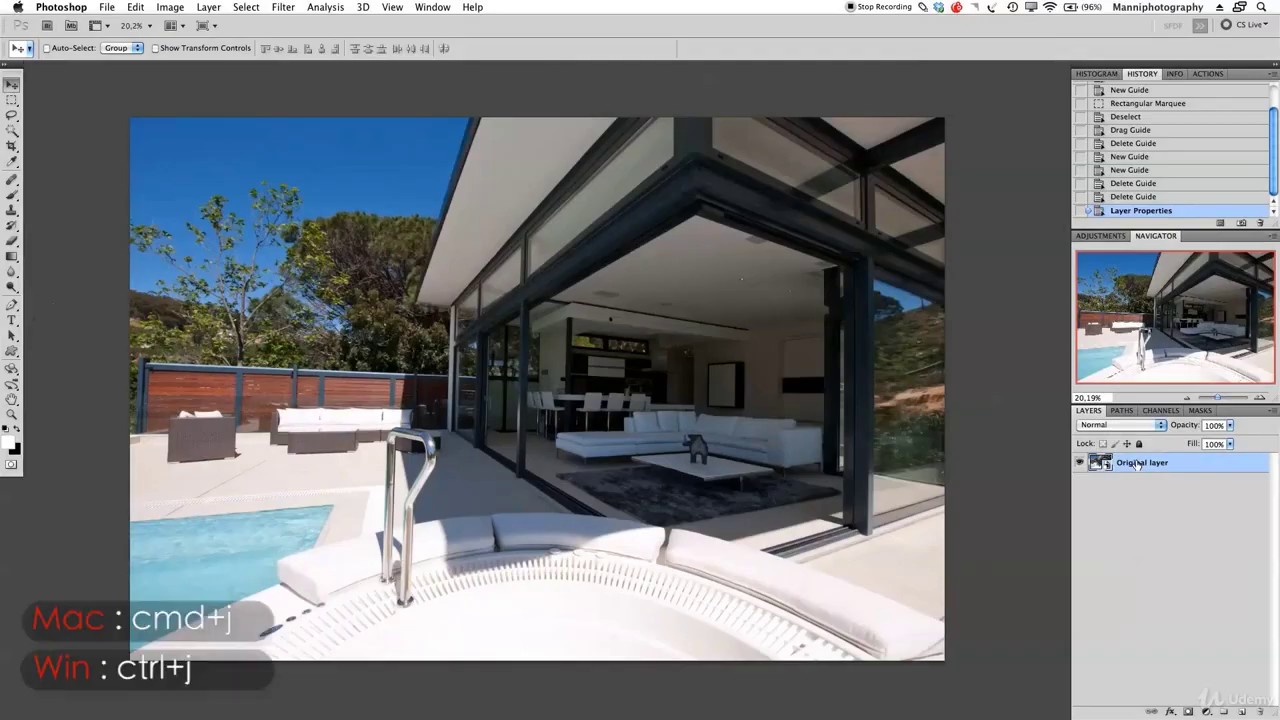
- Duplicate the Original layer and rasterize the copy
key(super+j)
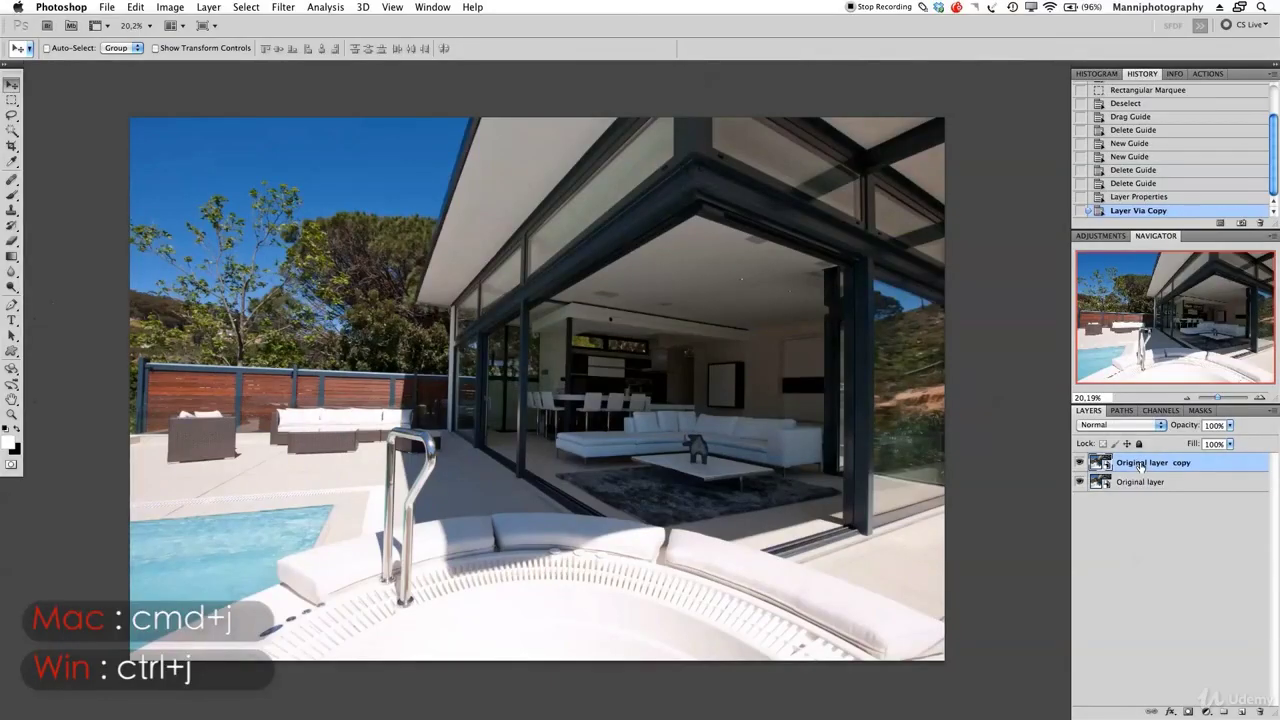
right_click(1143, 464)
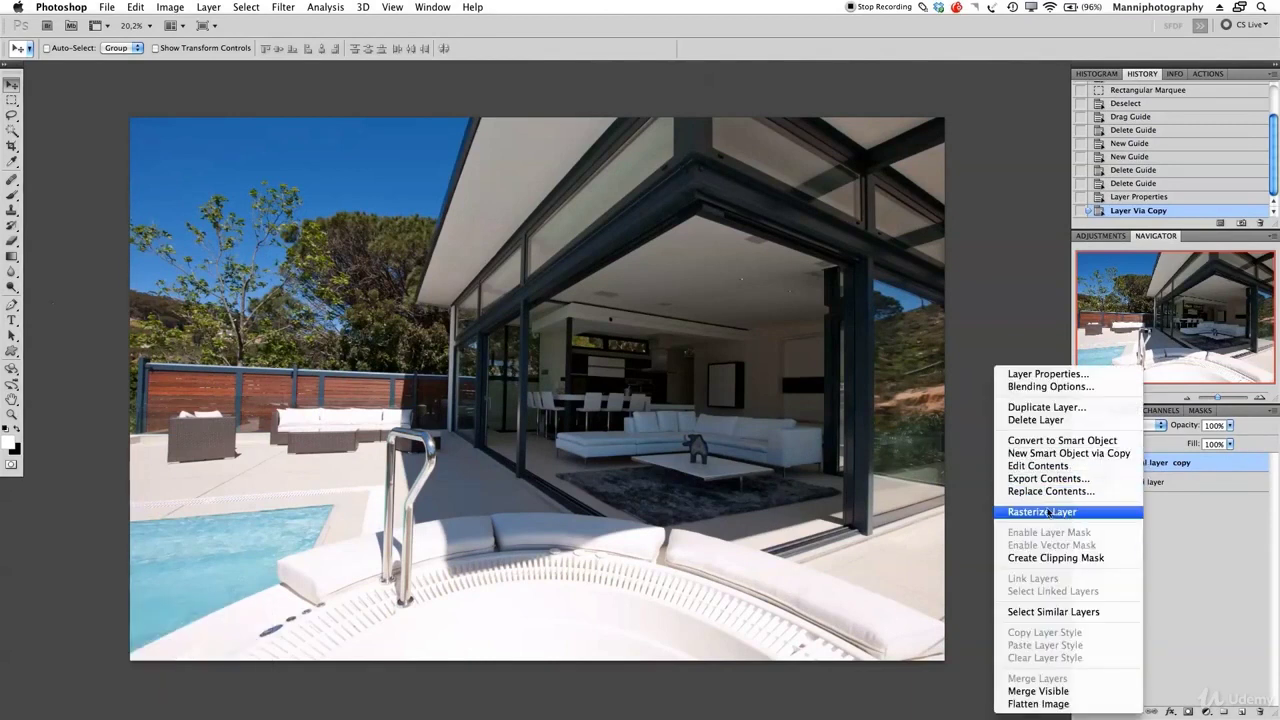
click(1047, 512)
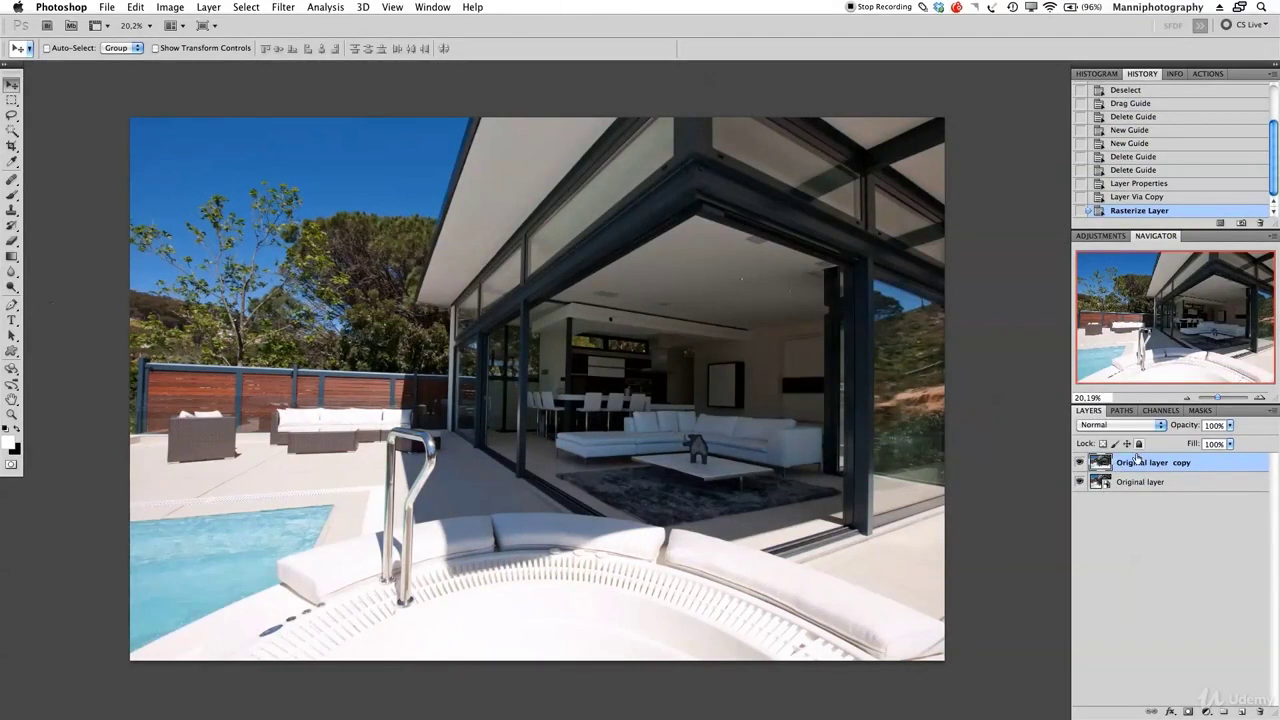
- Rename the rasterized layer copy to Retouch
double_click(1140, 462)
key(BackSpace)
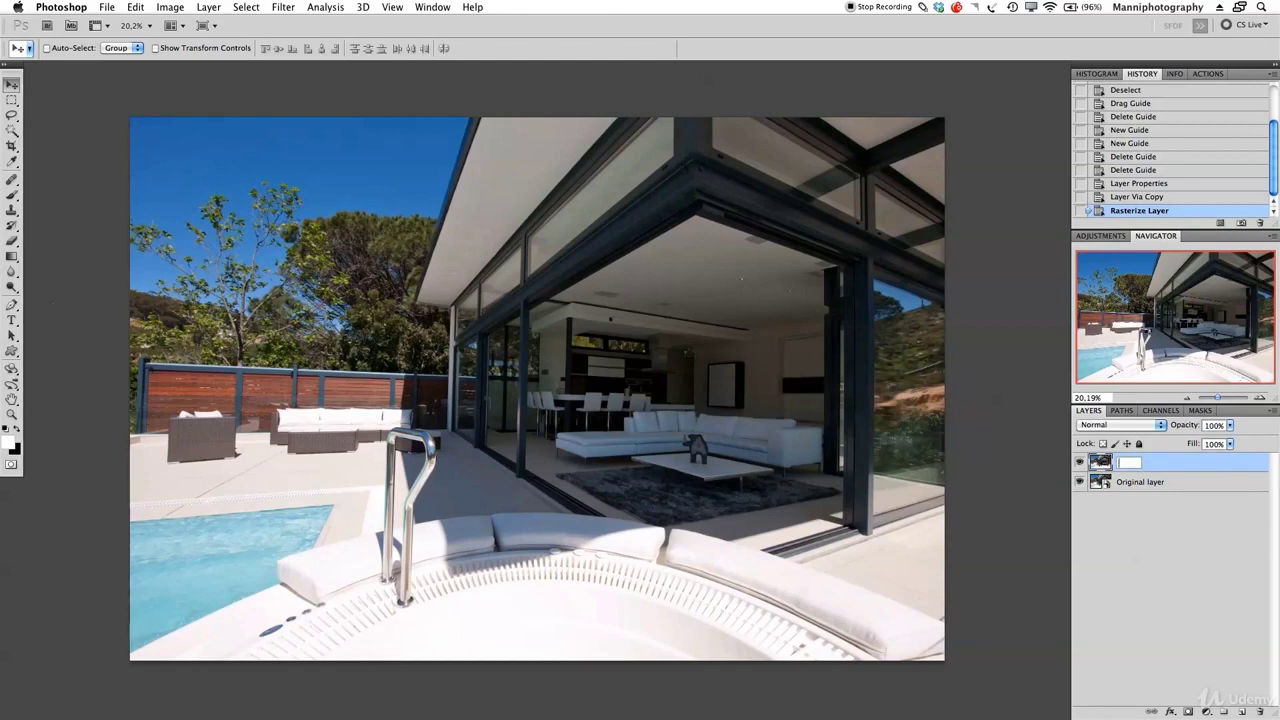
text(Retocuh)
key(Return)
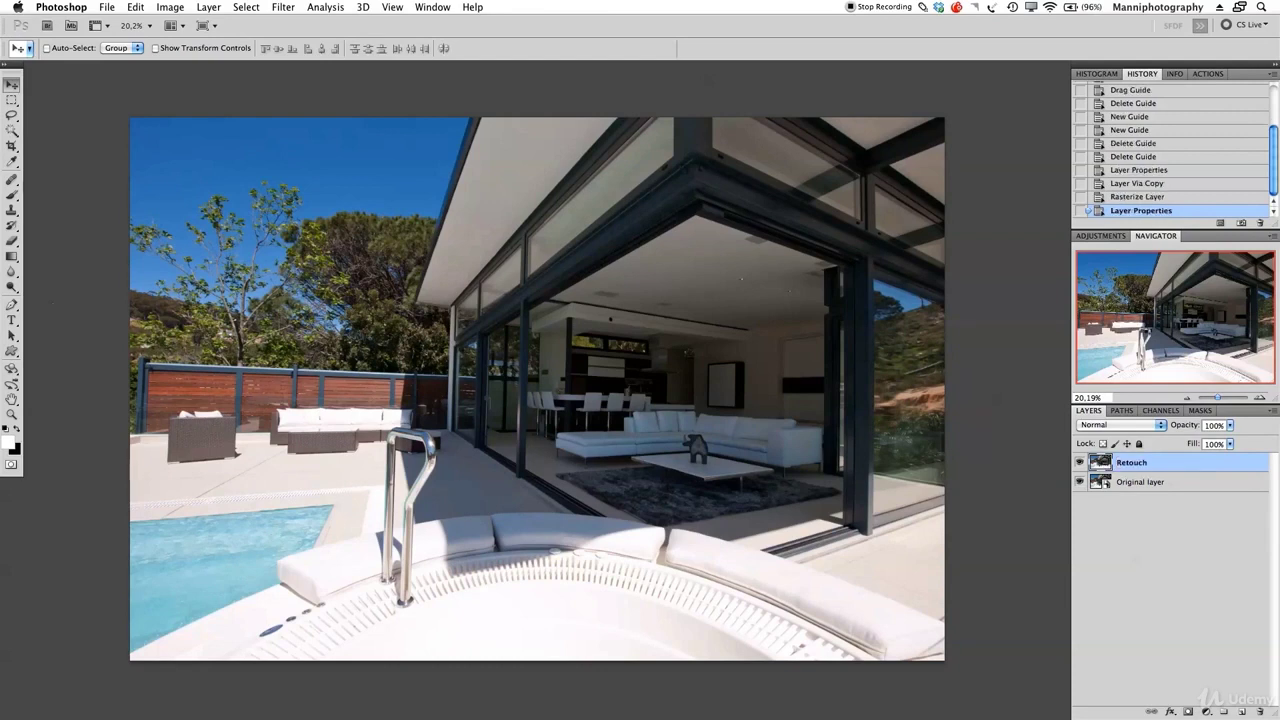
- Hide the Original layer and make the Retouch layer active
click(1184, 484)
click(1079, 482)
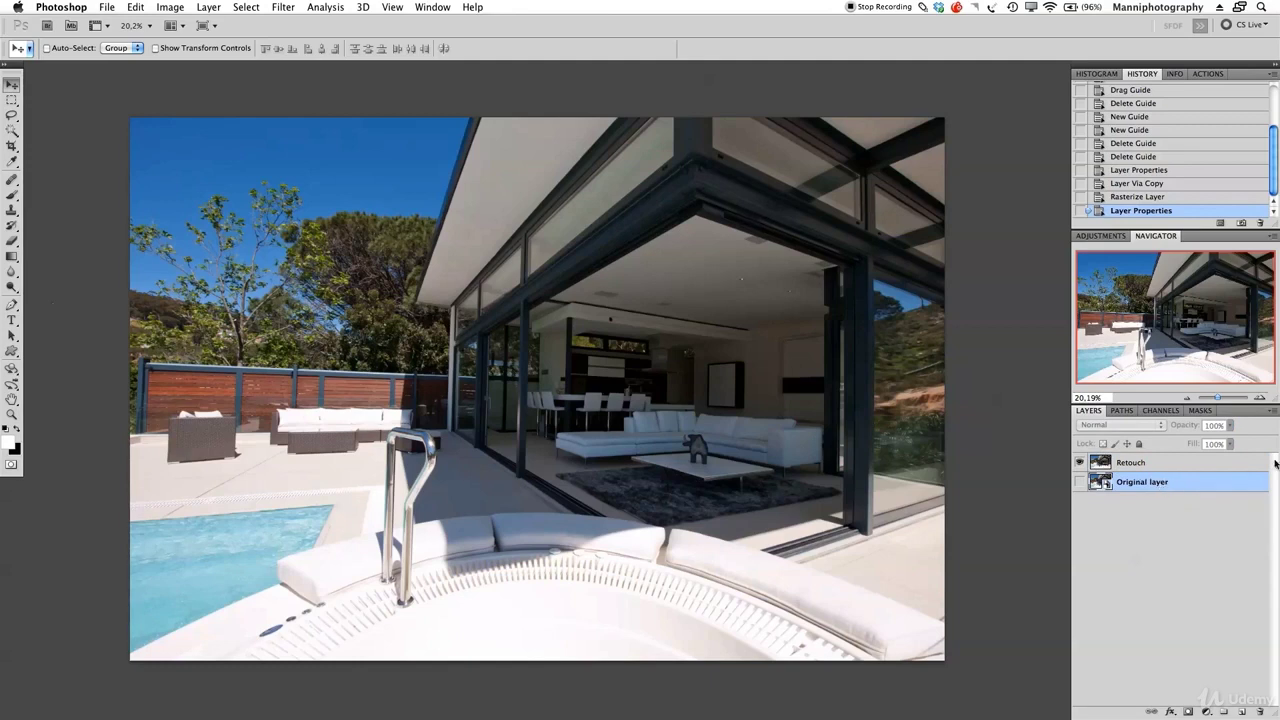
click(1190, 466)
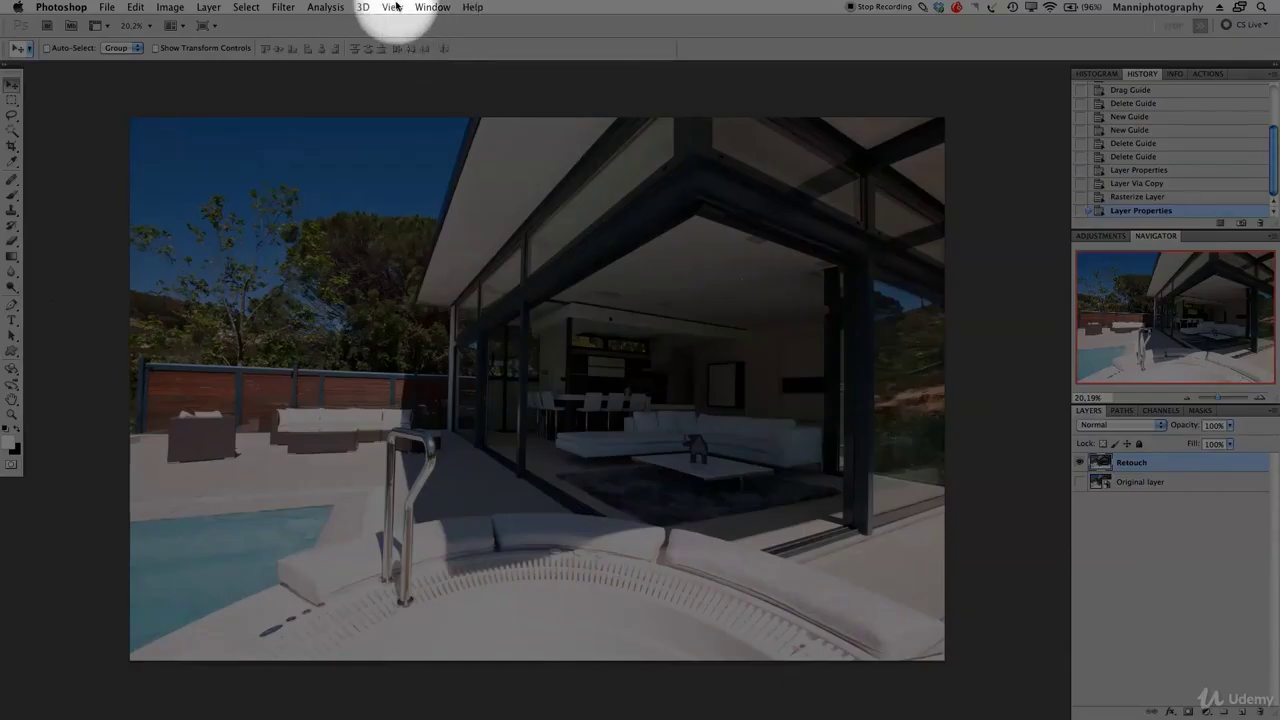
- Display the rulers around the image
click(392, 7)
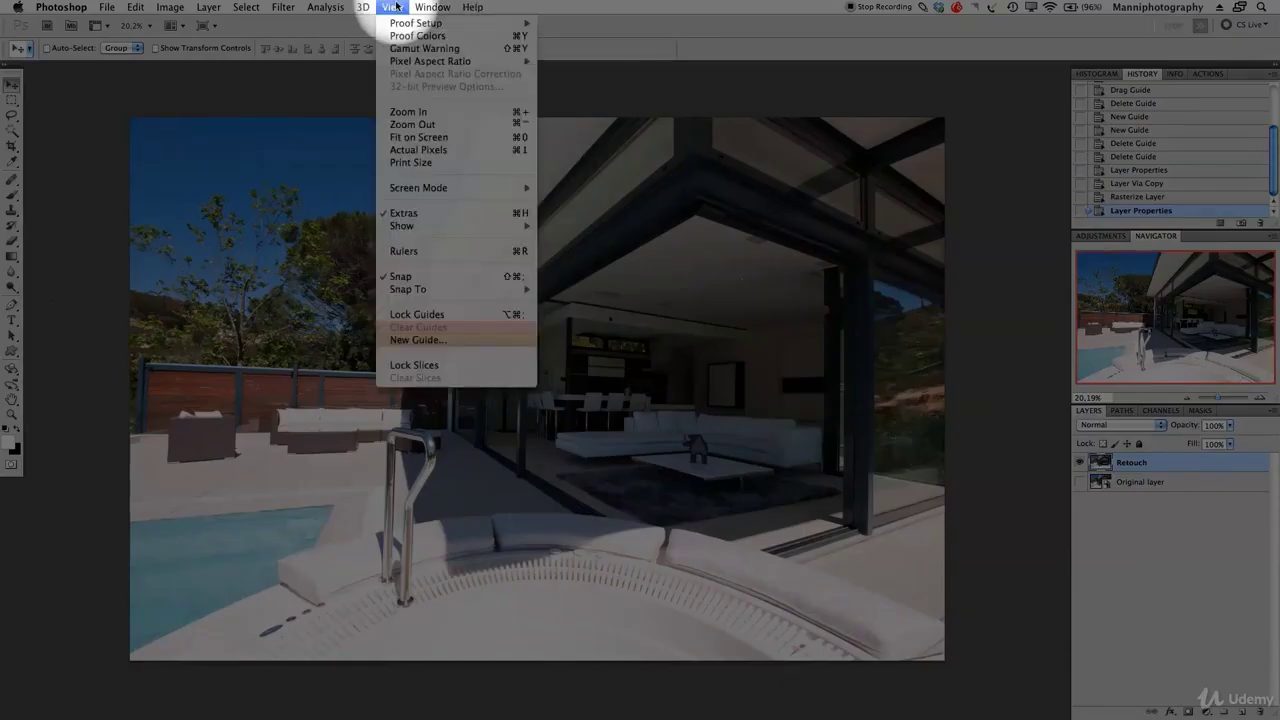
click(407, 251)
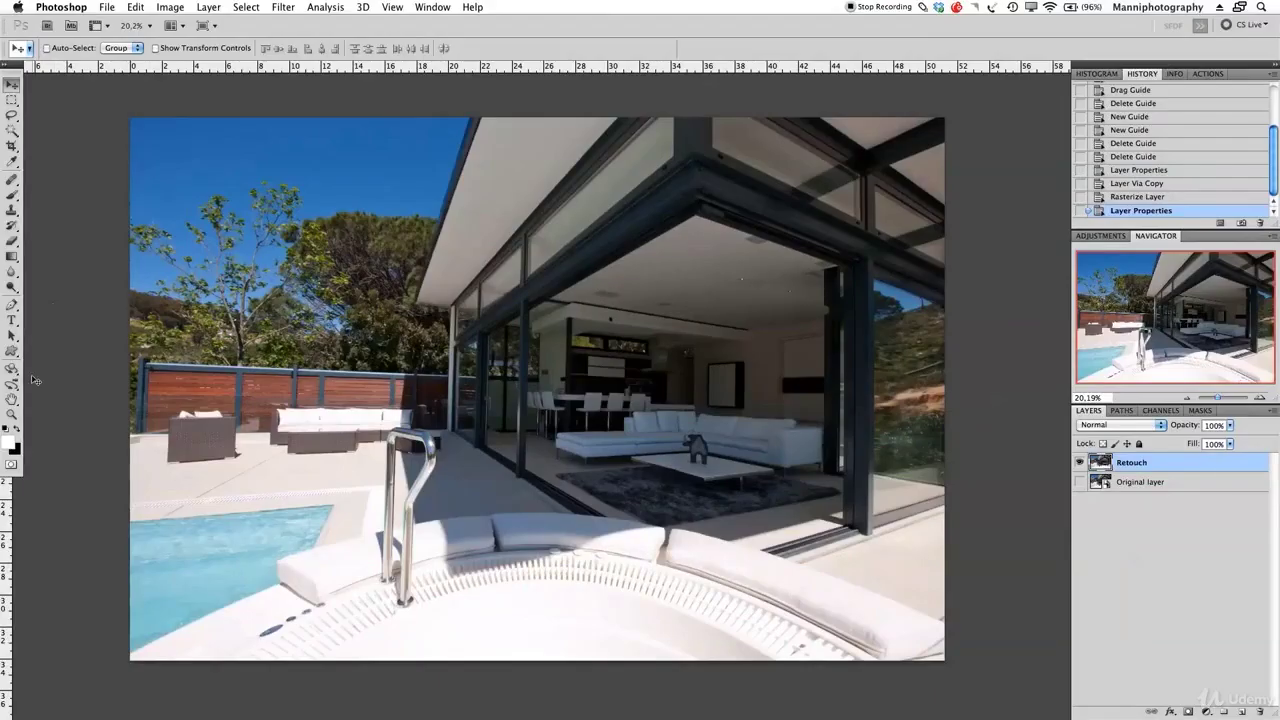
drag(20, 62, 44, 60)
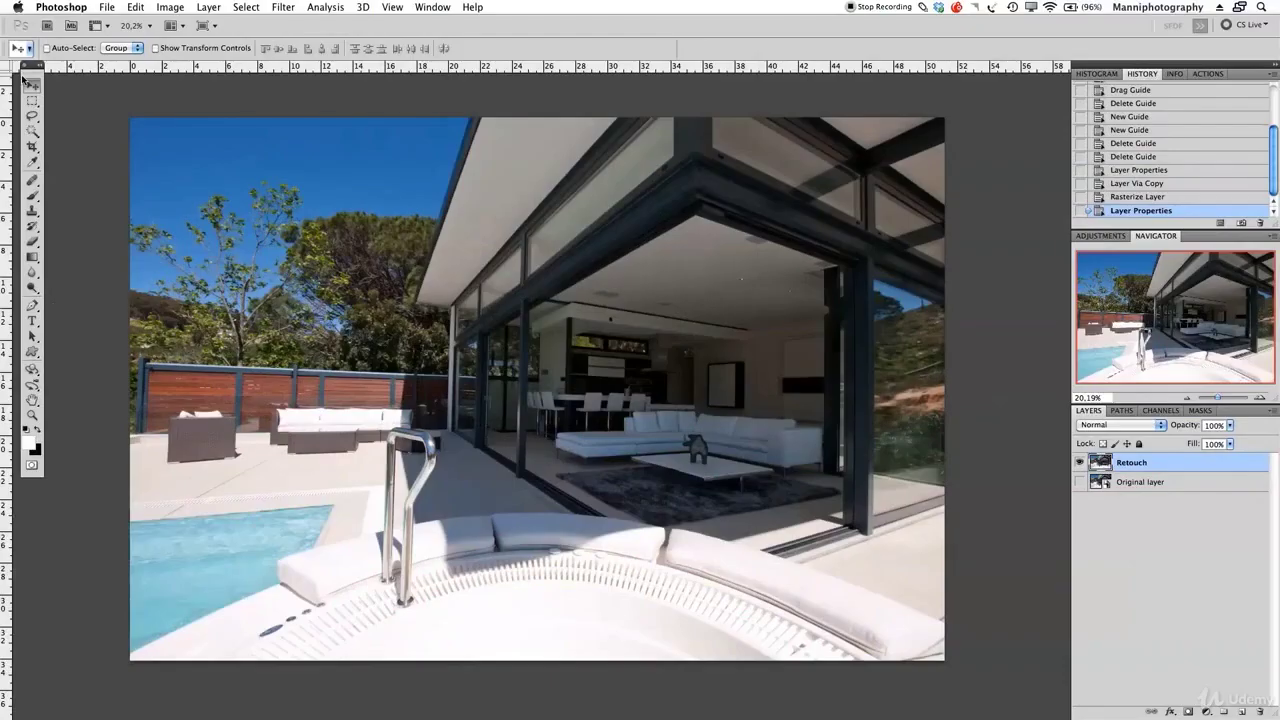
drag(28, 66, 1, 73)
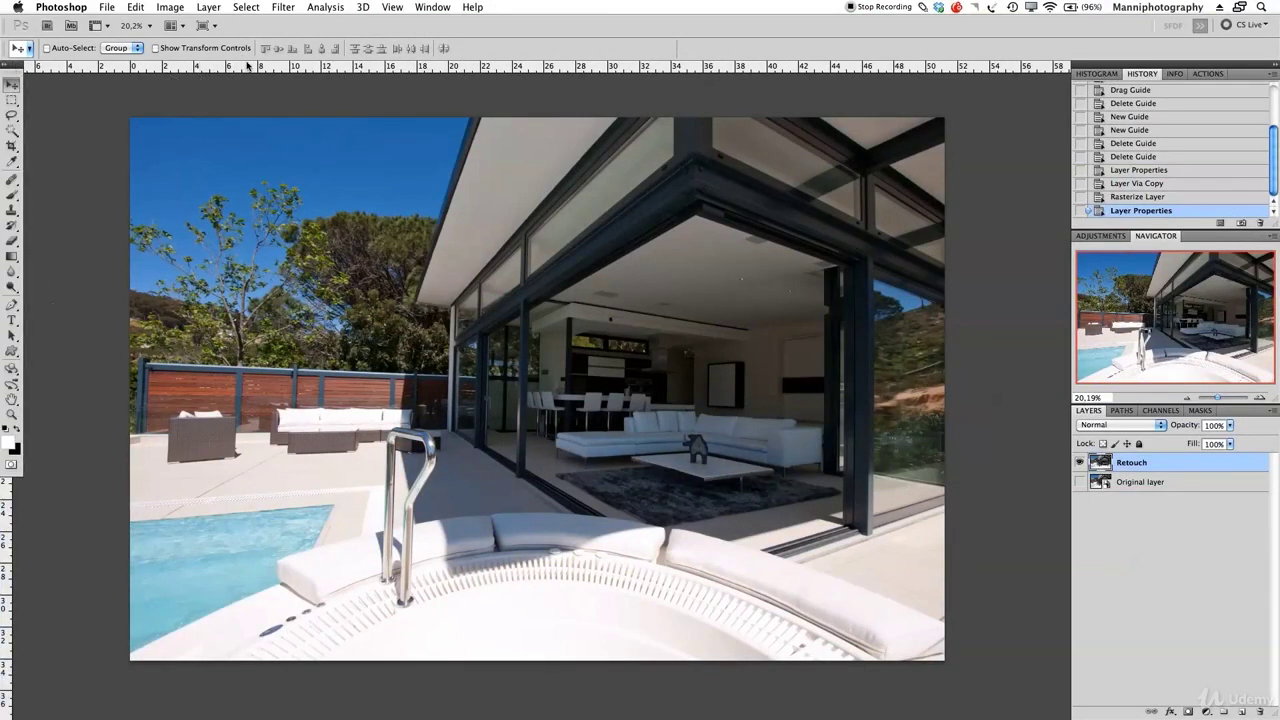
- Place two horizontal guides, one along the fence's top rail and one at the far edge of the swimming pool
drag(258, 72, 450, 383)
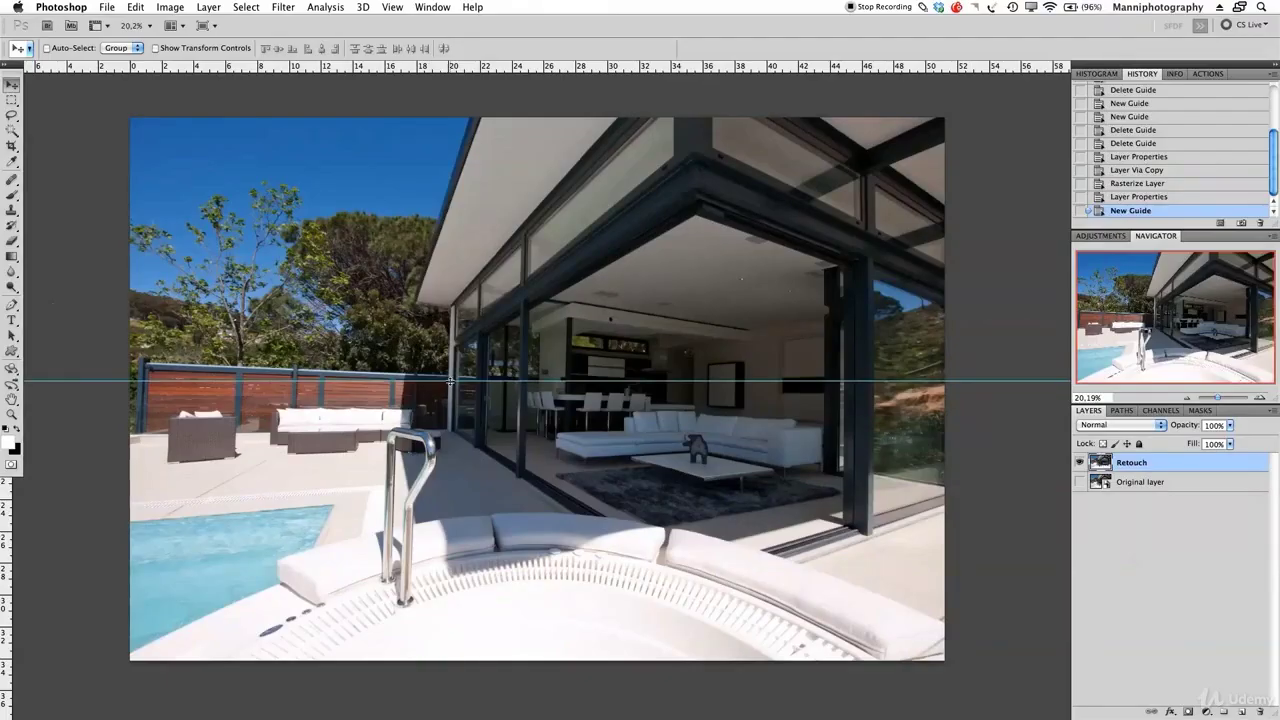
drag(450, 381, 460, 376)
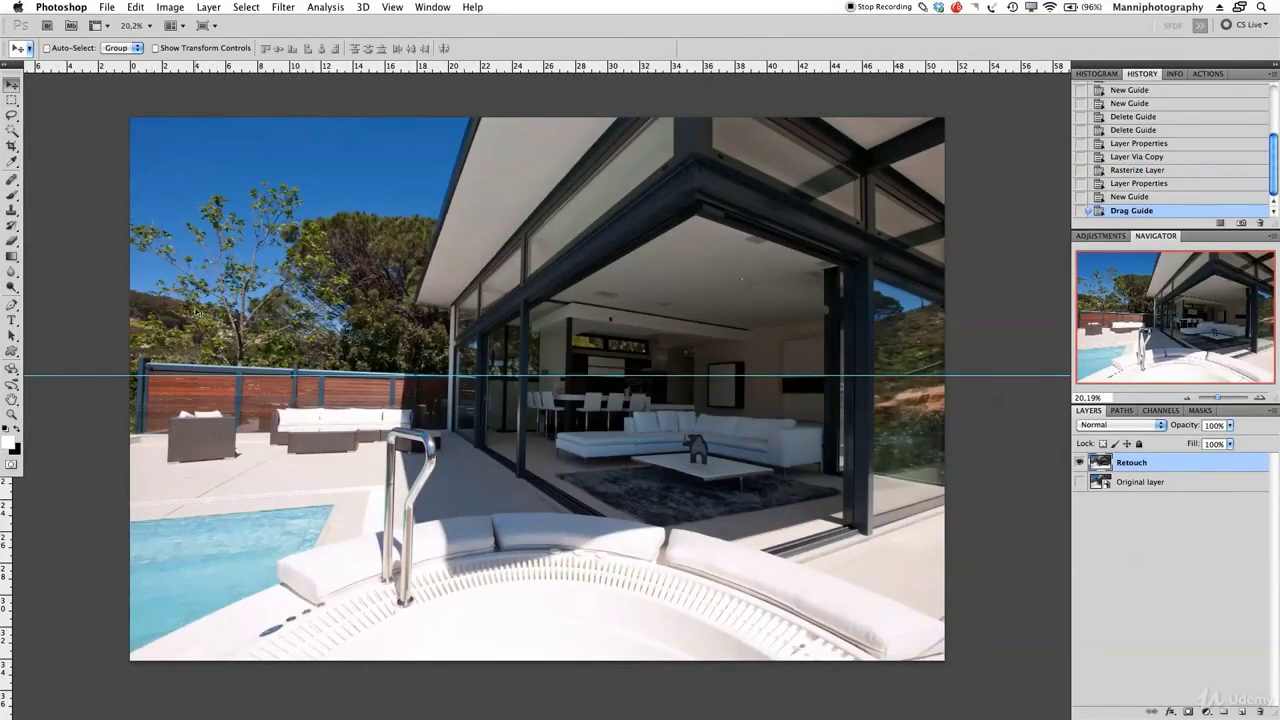
drag(298, 68, 342, 506)
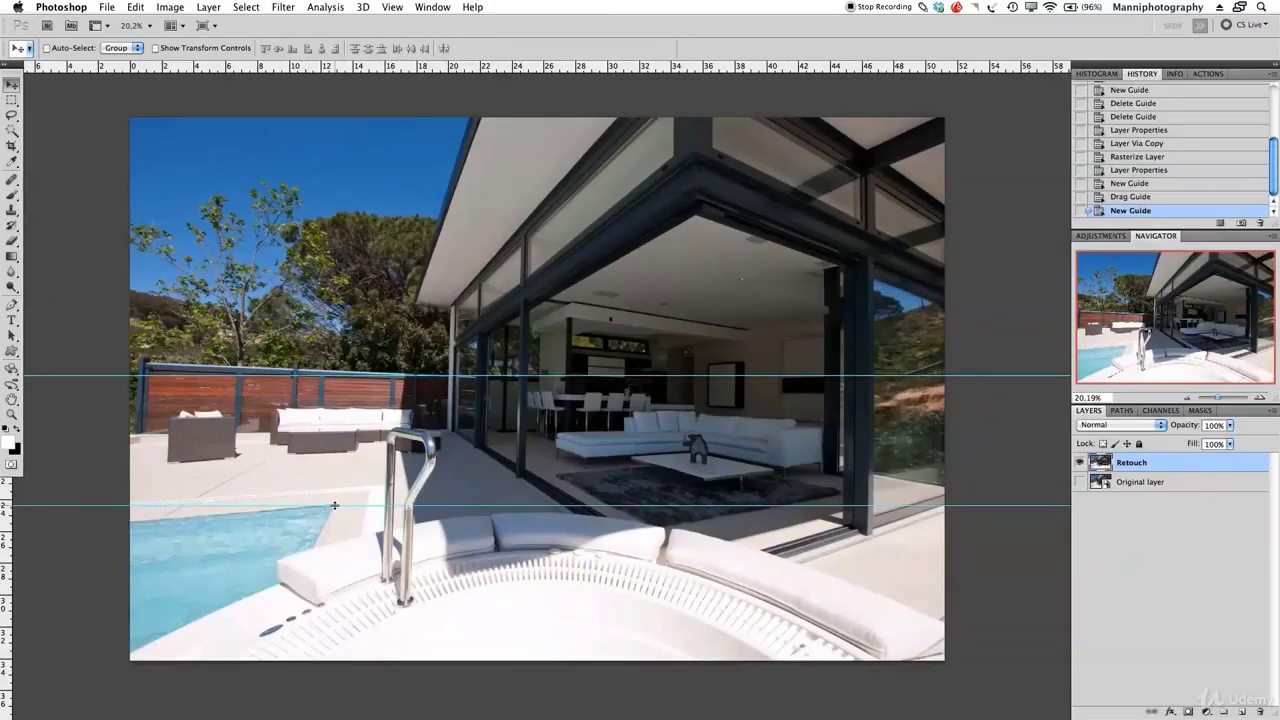
drag(336, 503, 336, 507)
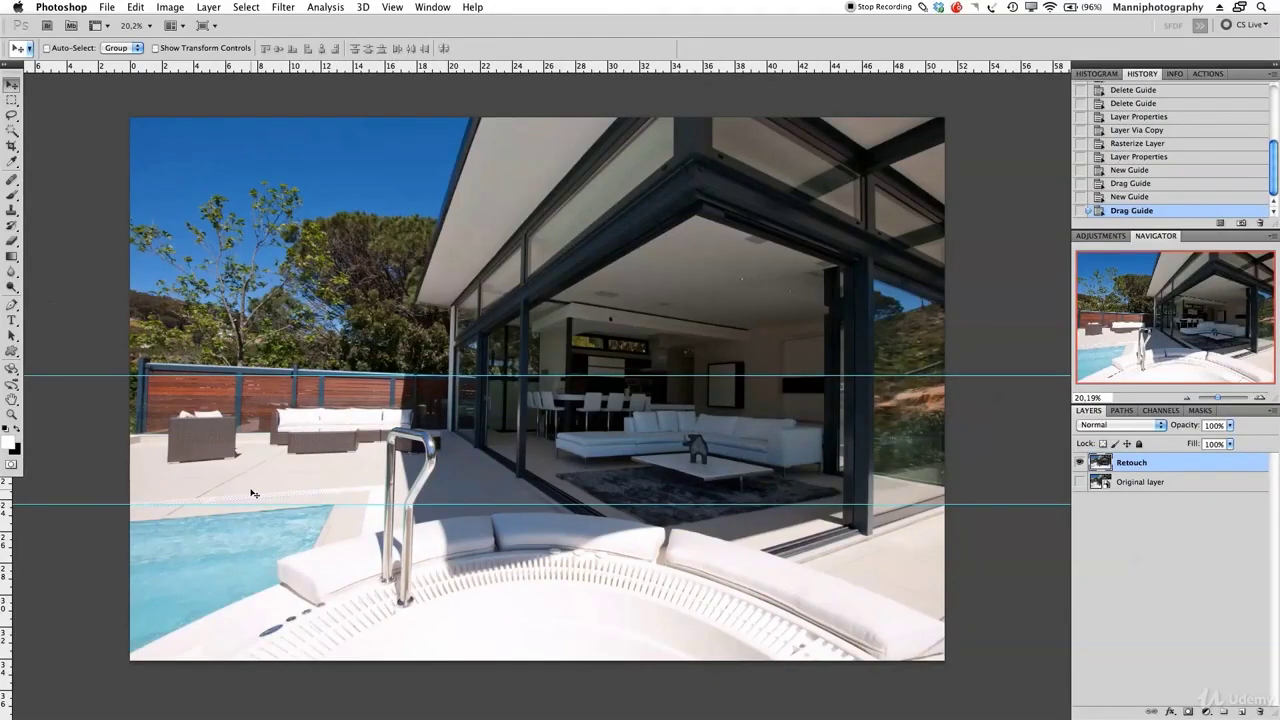
click(324, 515)
click(140, 7)
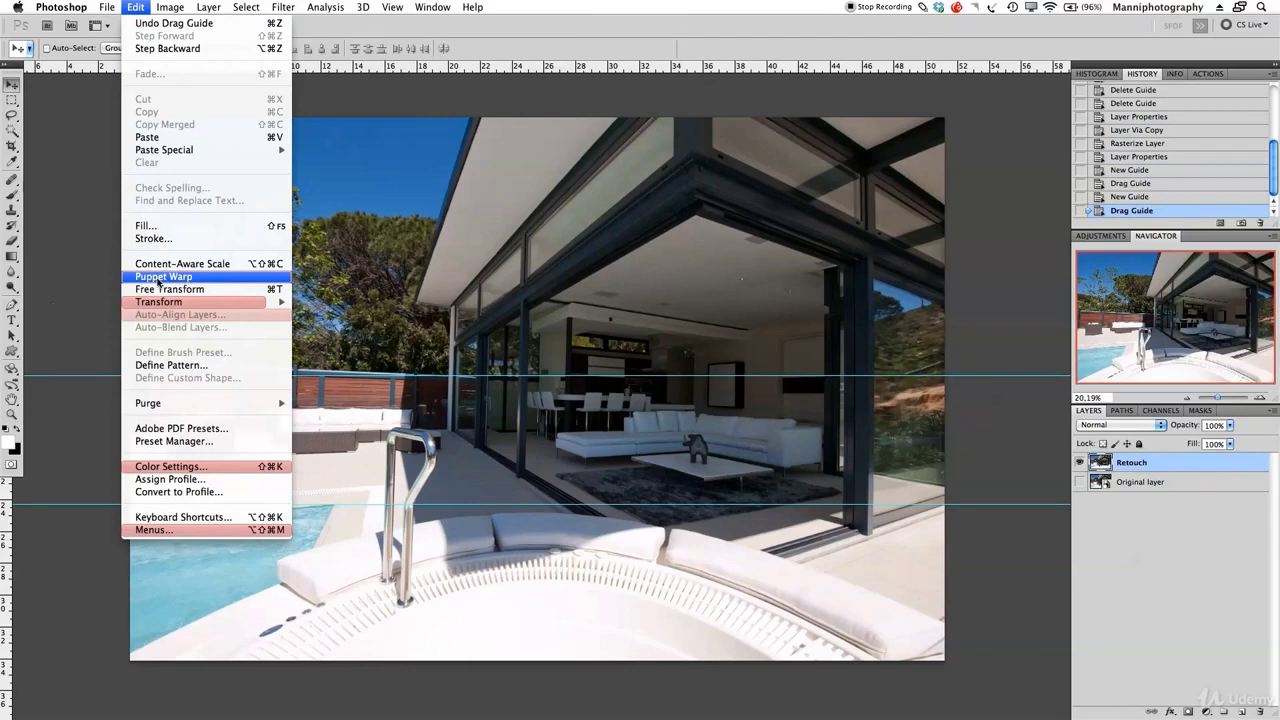
click(342, 152)
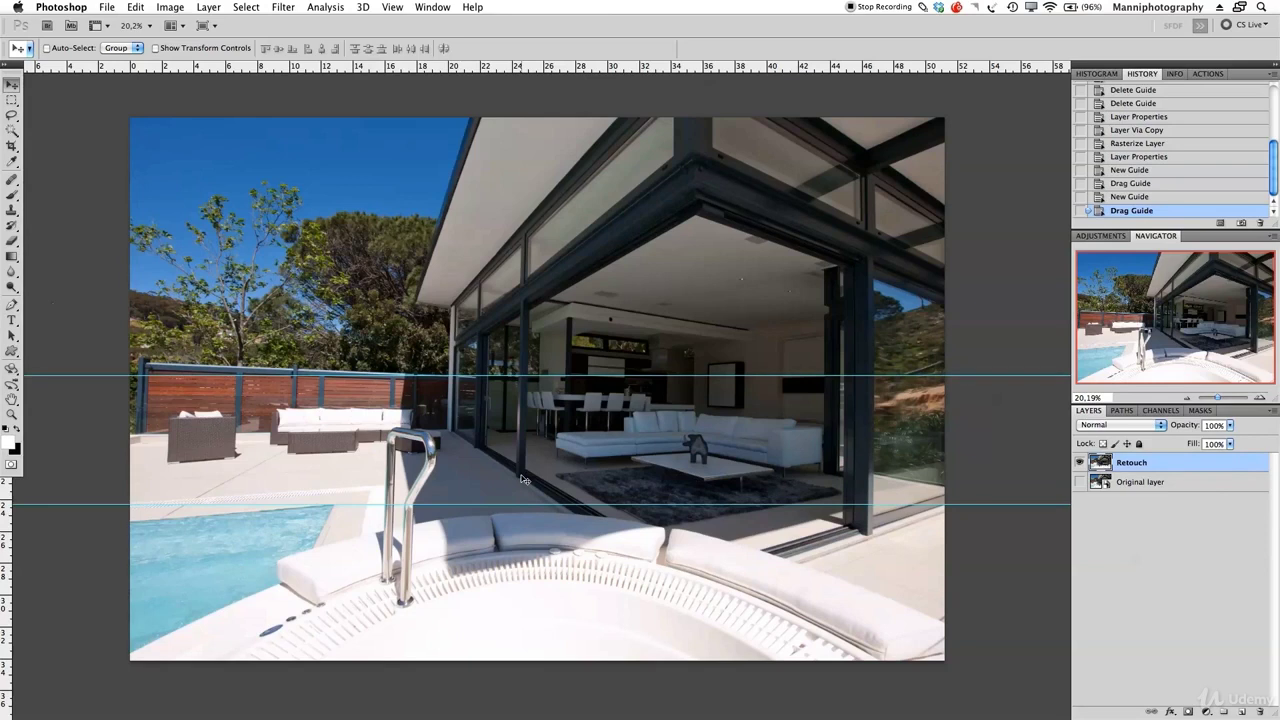
- Select the photo's upper-left area with the Rectangular Marquee, covering the sky, trees and the upper part of the wooden fence
key(m)
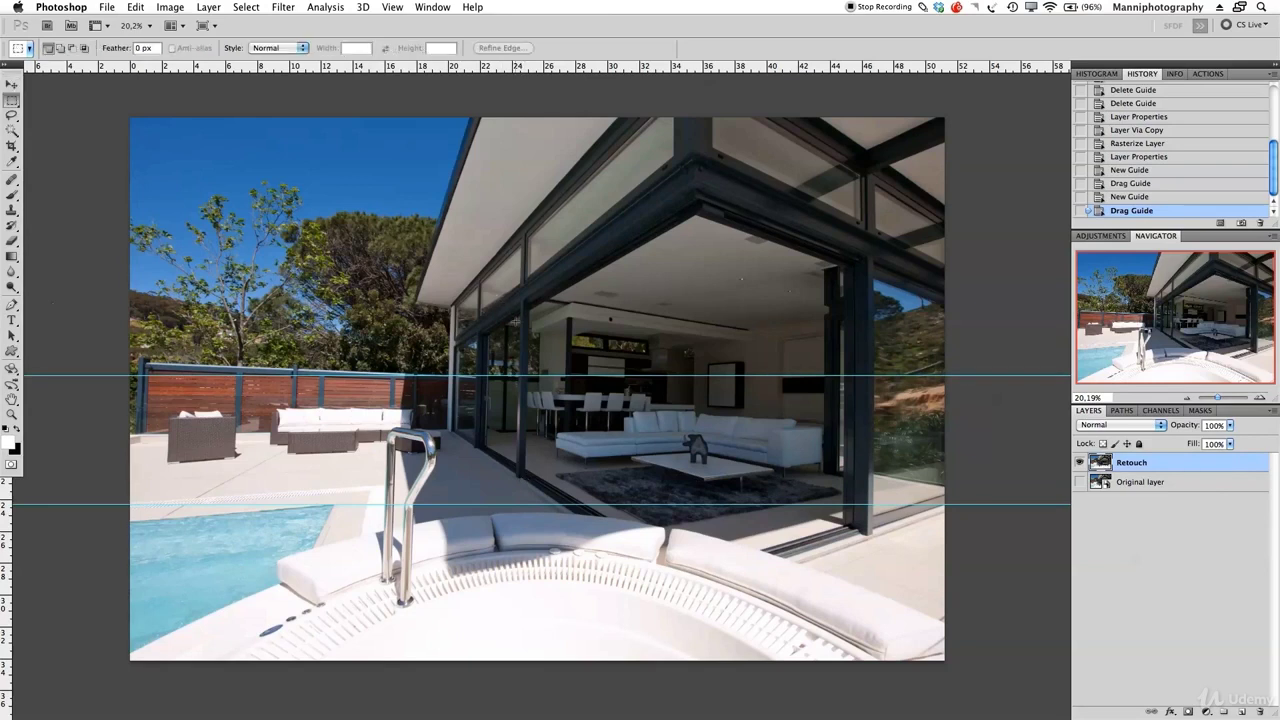
click(12, 102)
click(42, 99)
drag(108, 107, 214, 410)
drag(357, 437, 461, 401)
drag(460, 400, 128, 115)
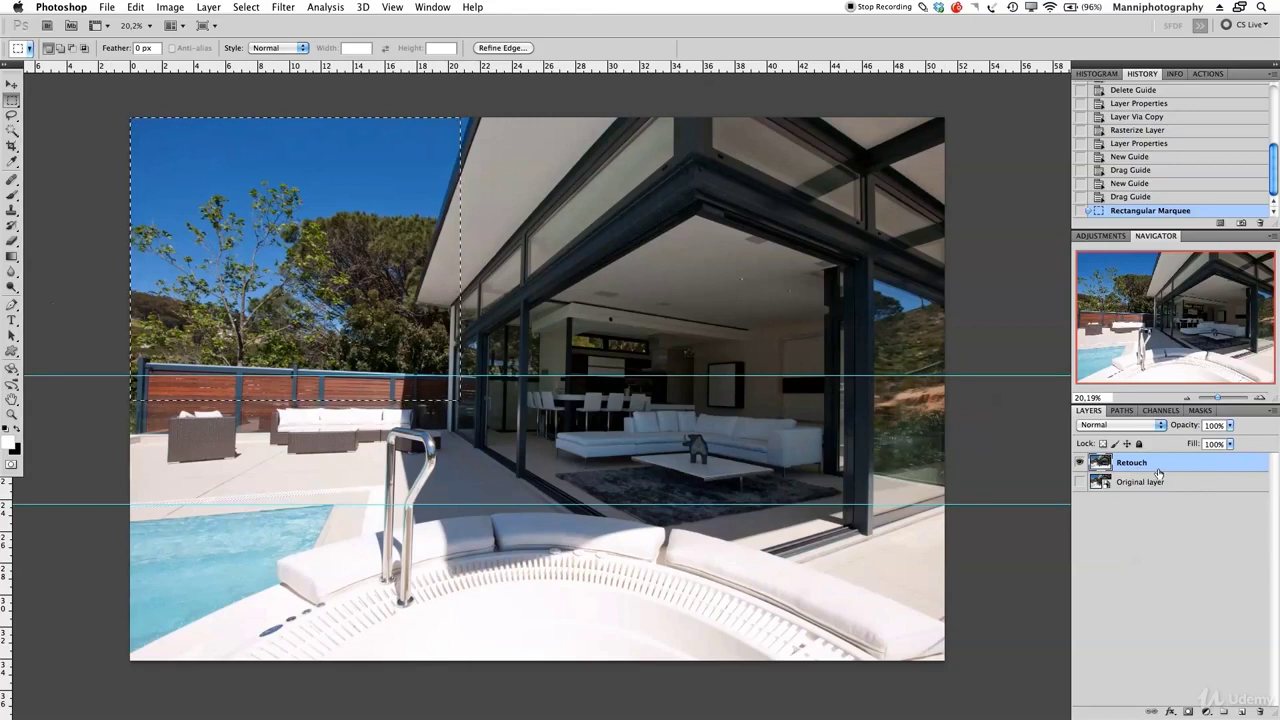
- Copy the selected area onto a new layer and name that layer Fence
key(super+c)
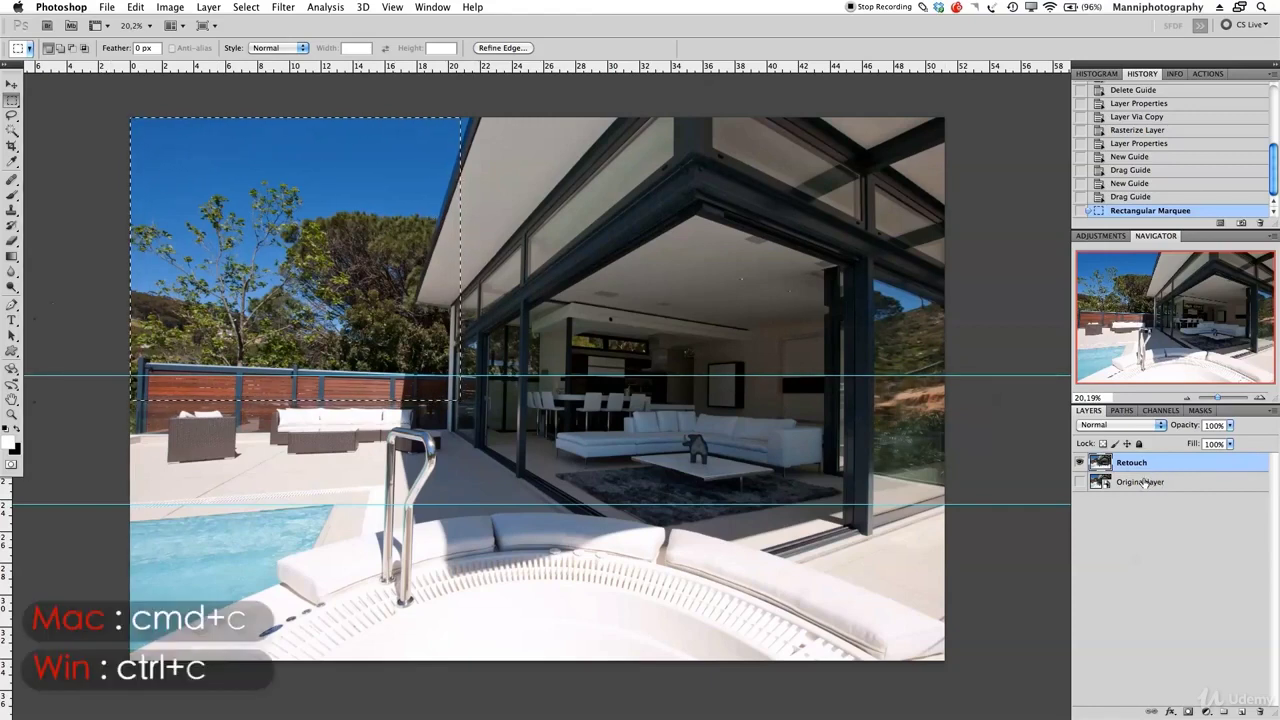
key(super+v)
double_click(1136, 463)
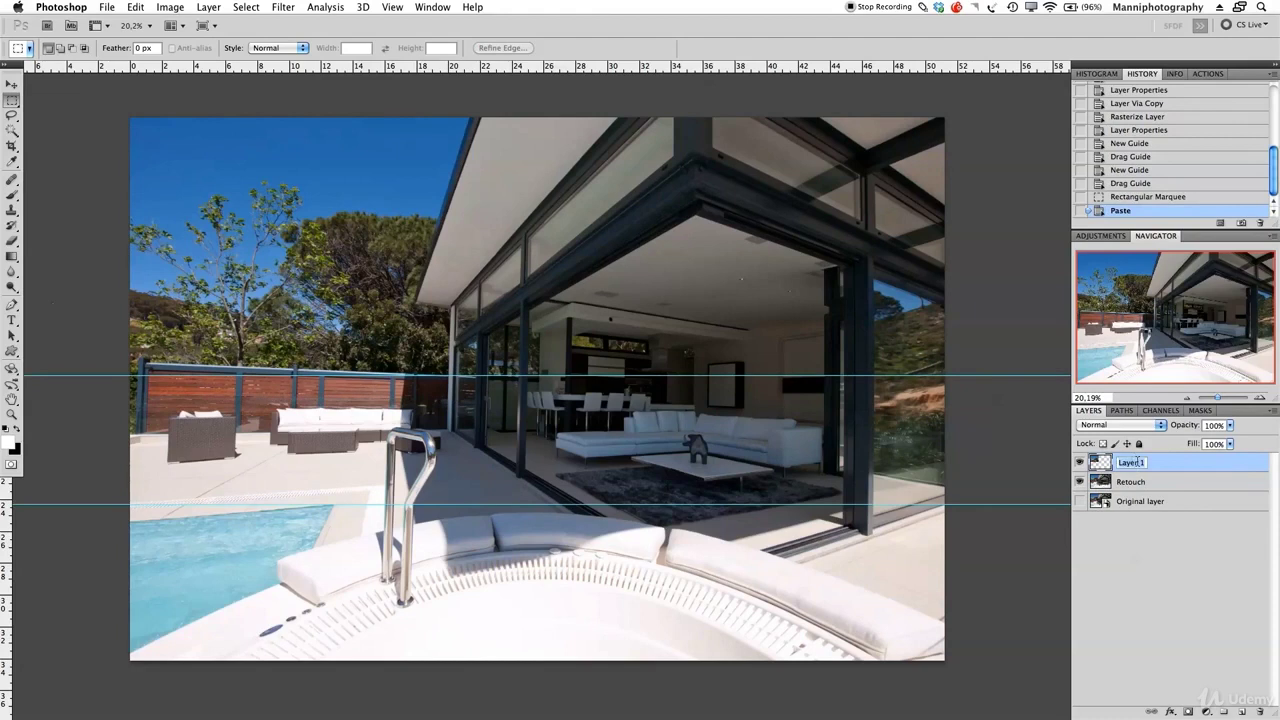
text(Fence)
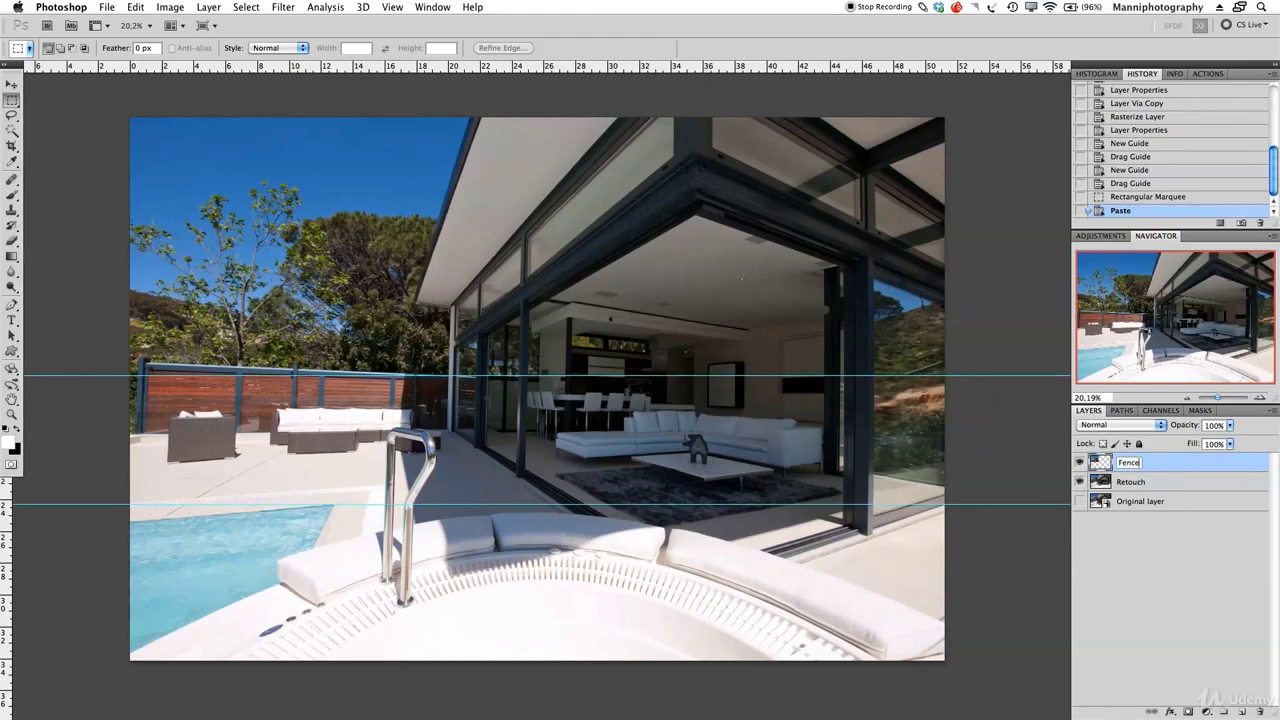
key(Return)
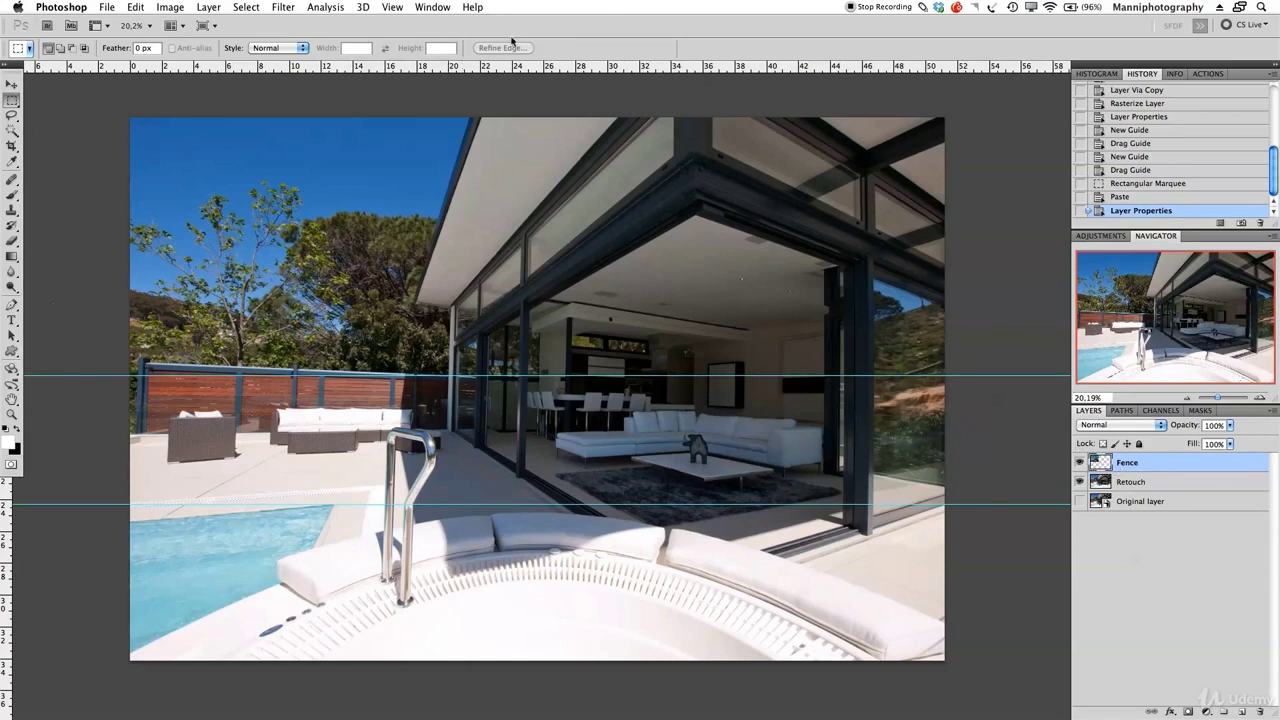
- Warp the Fence layer, pulling the left end of the fence's top rail down toward the upper horizontal guide
click(135, 7)
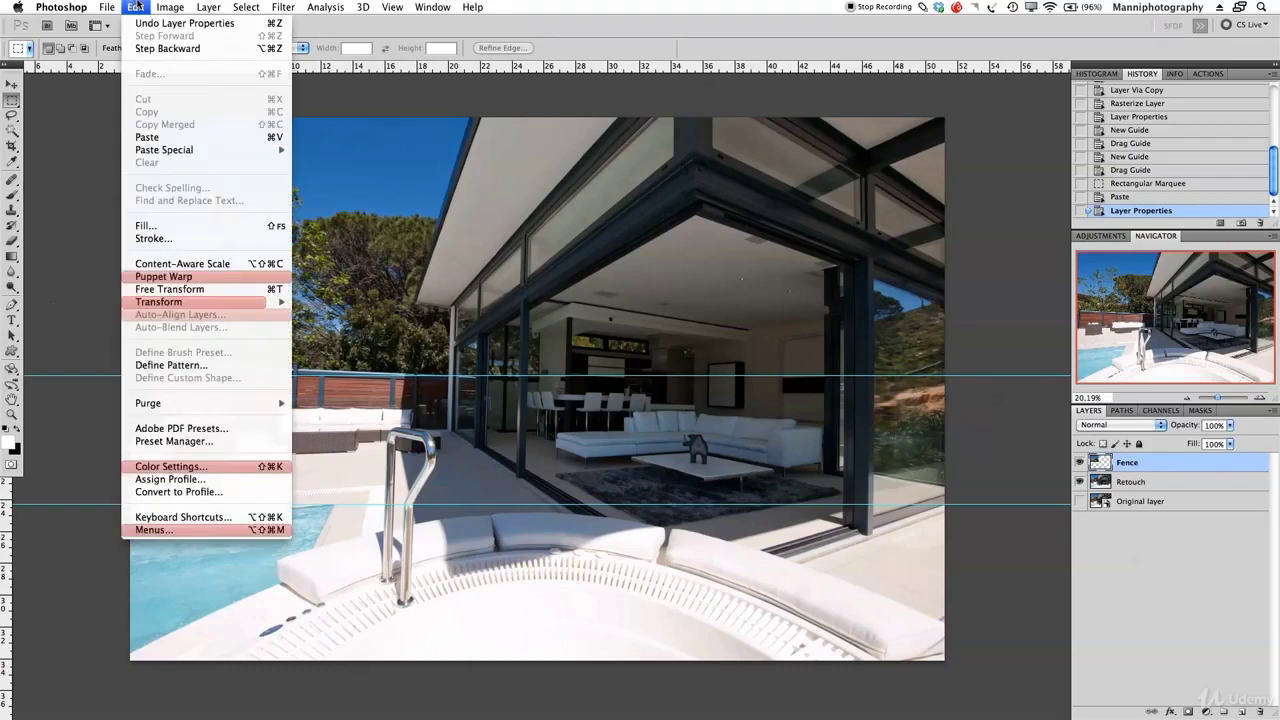
mouse_move(176, 304)
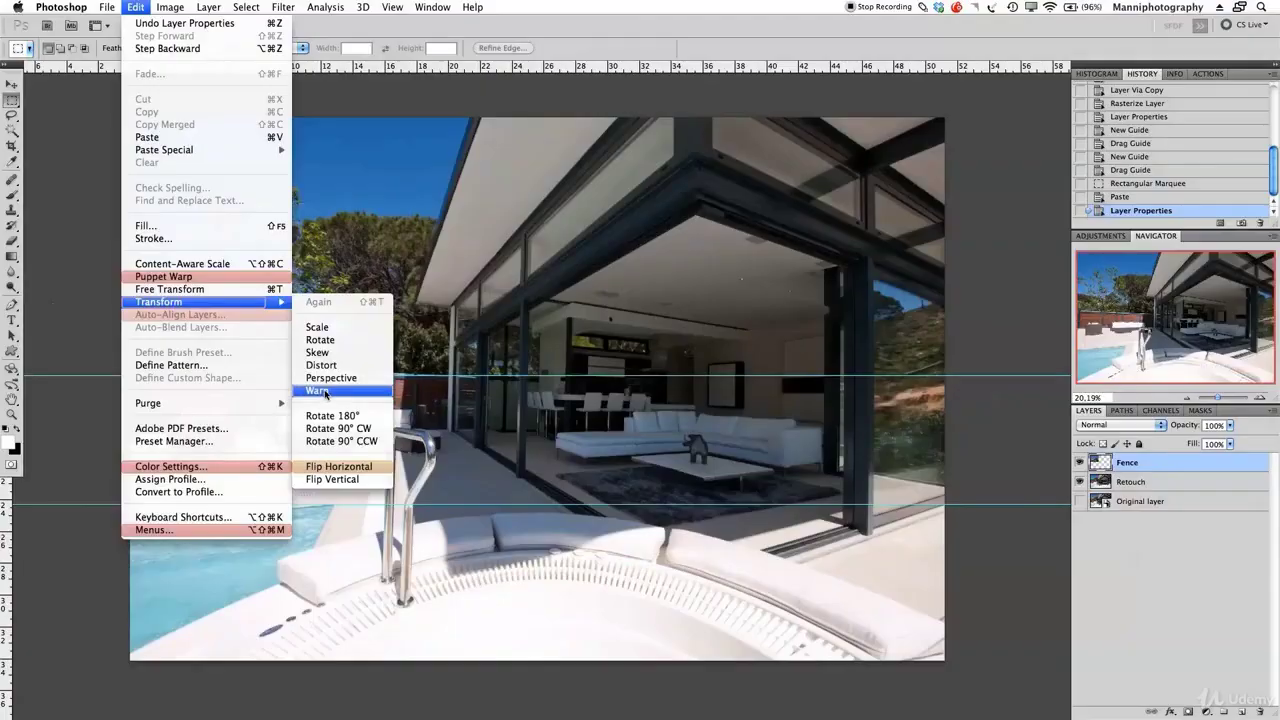
click(330, 391)
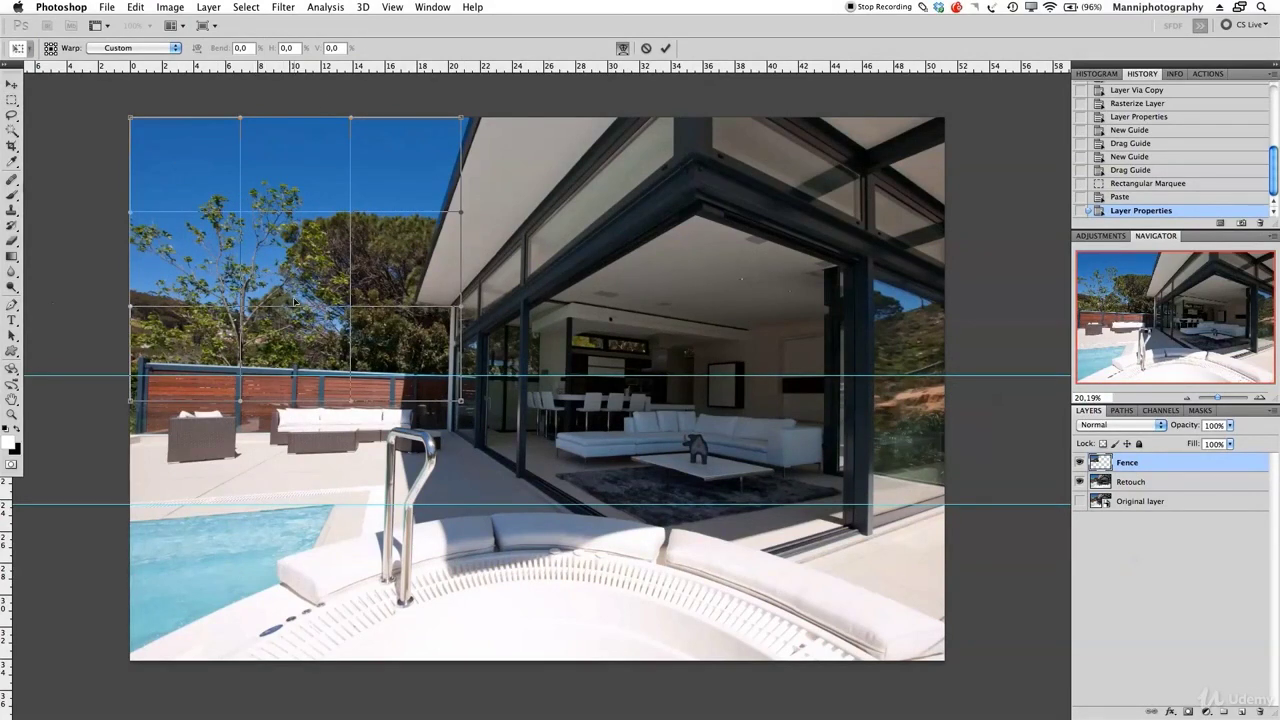
click(1227, 398)
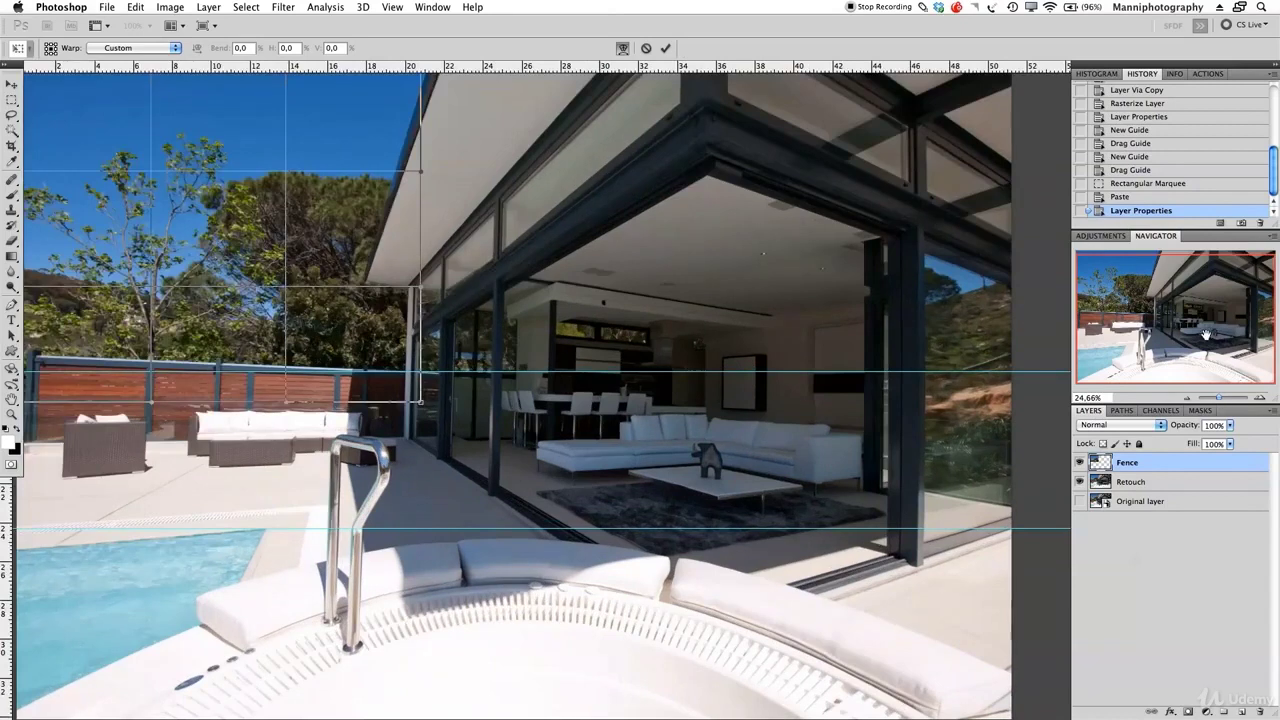
key(space)
drag(477, 296, 505, 452)
key(ctrl+z)
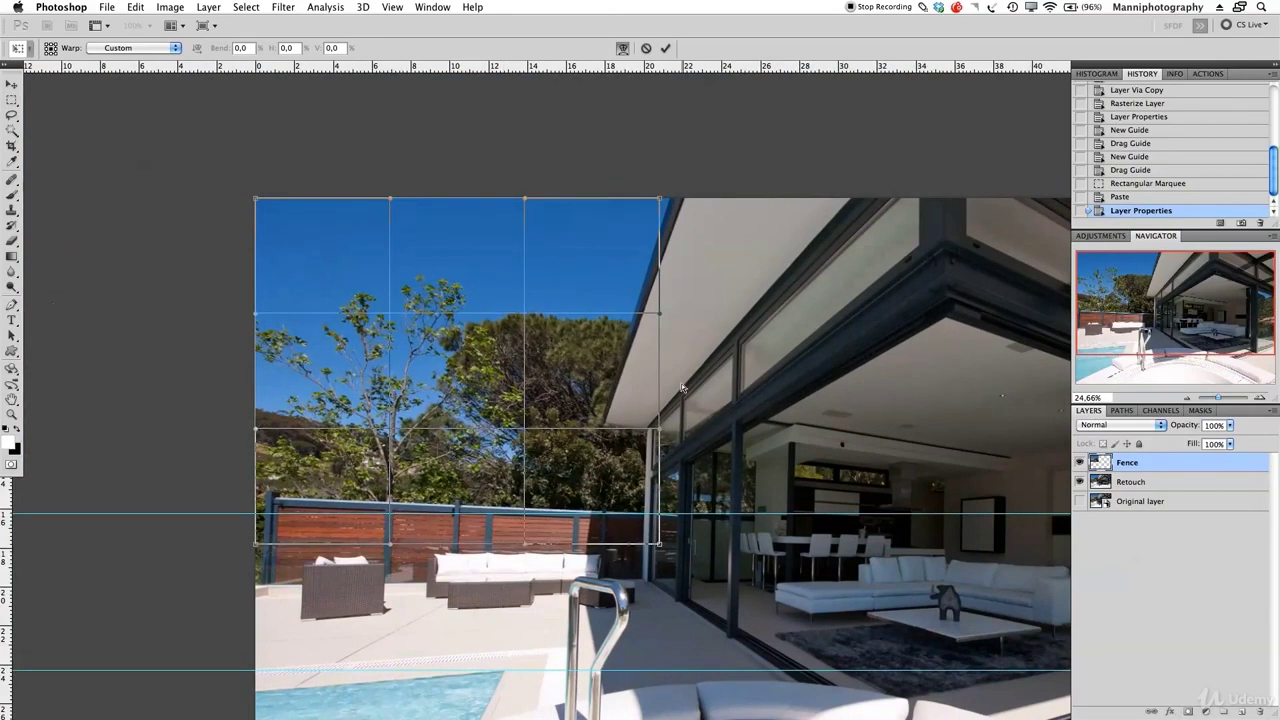
drag(1219, 398, 1220, 392)
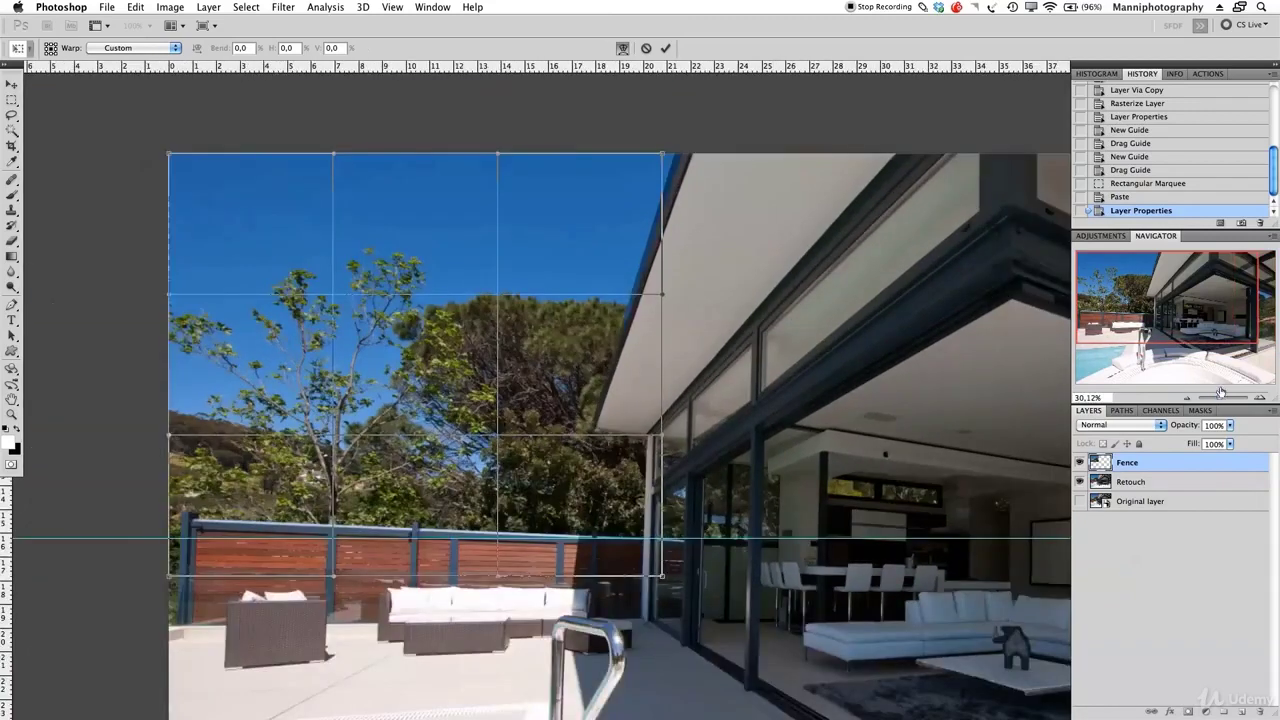
drag(776, 351, 836, 345)
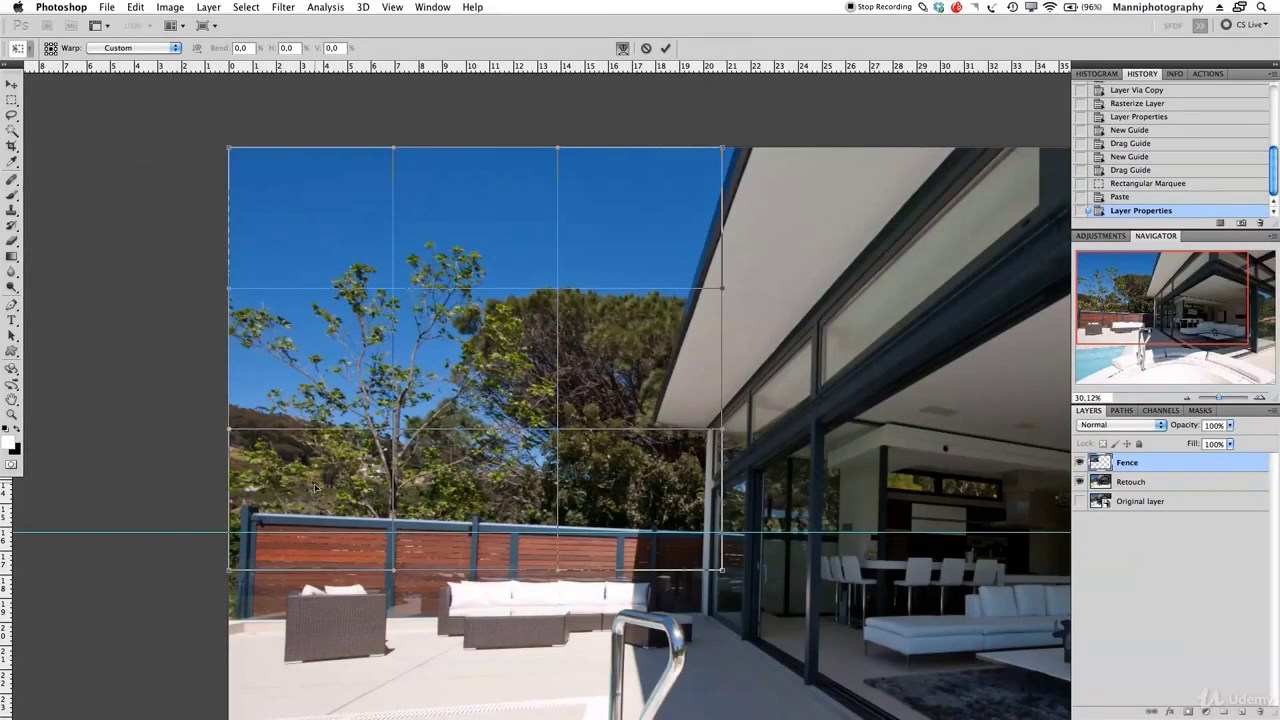
drag(315, 490, 313, 494)
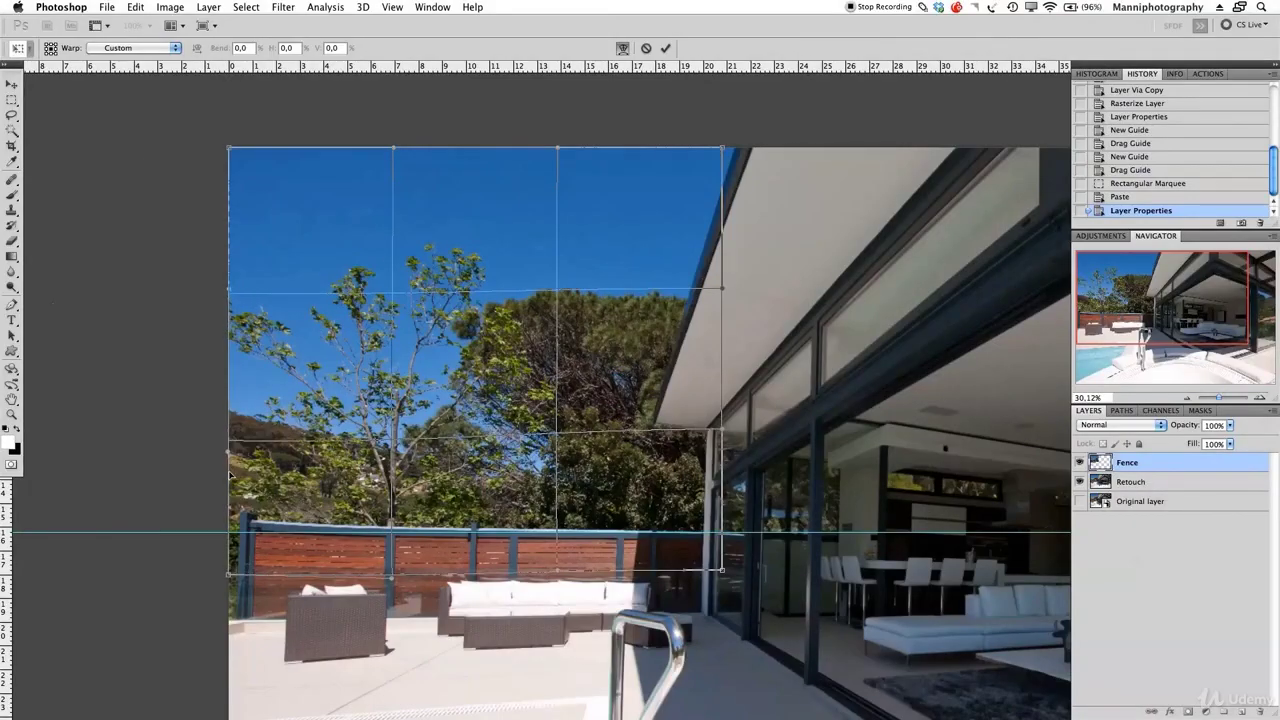
- Fine-tune the Fence layer's warp at the fence's left end, aligning the top rail with the upper guide and the post with its lower part
drag(229, 472, 600, 588)
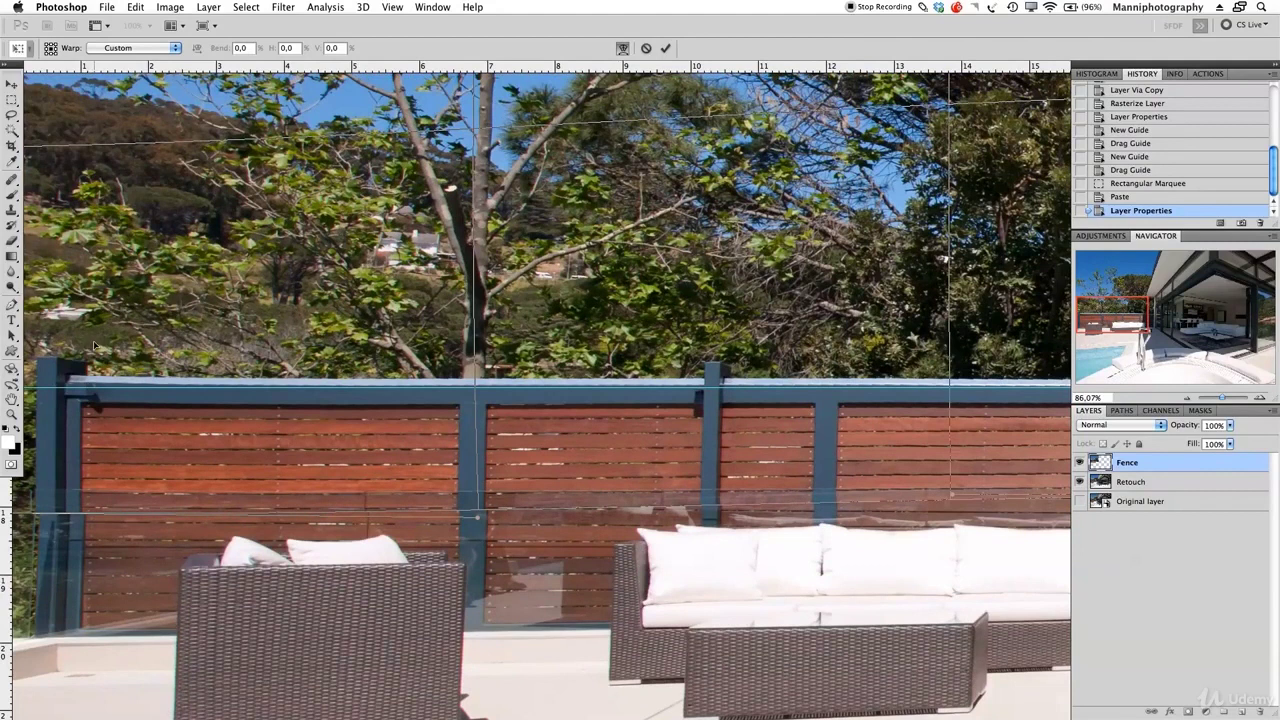
key(space)
drag(123, 356, 219, 342)
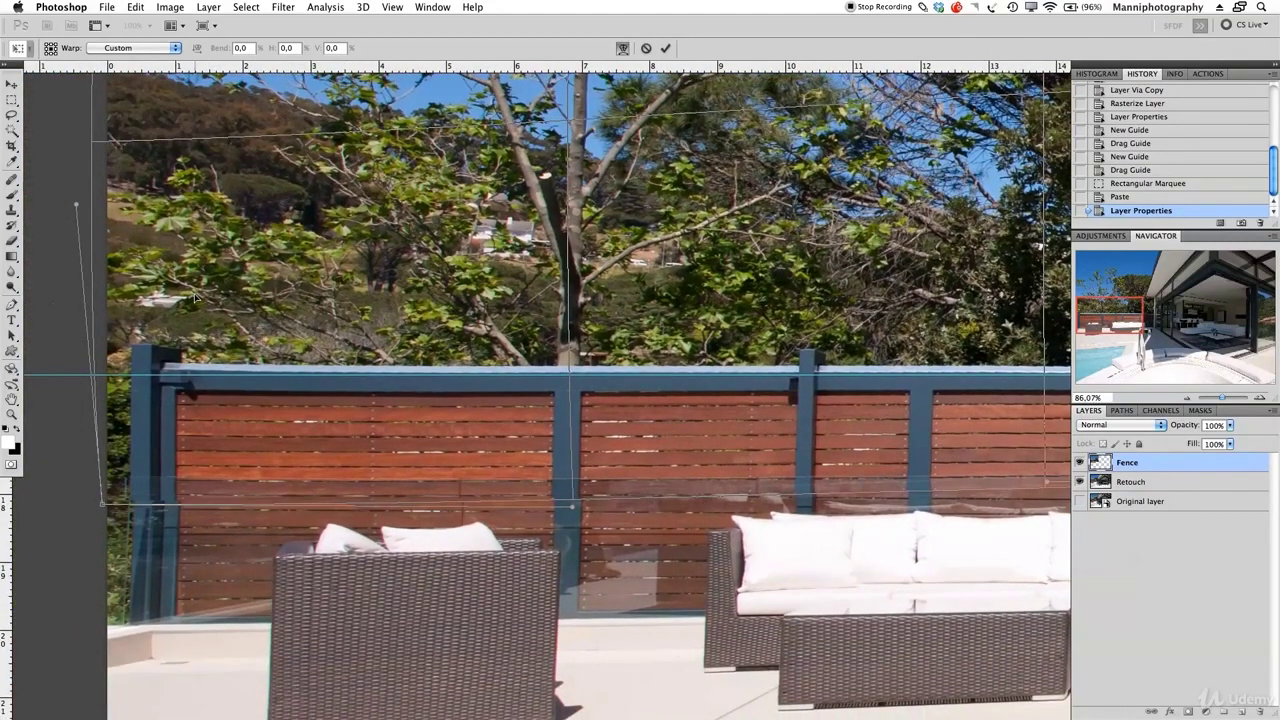
mouse_move(195, 298)
mouse_down()
mouse_move(206, 294)
mouse_move(190, 295)
mouse_up()
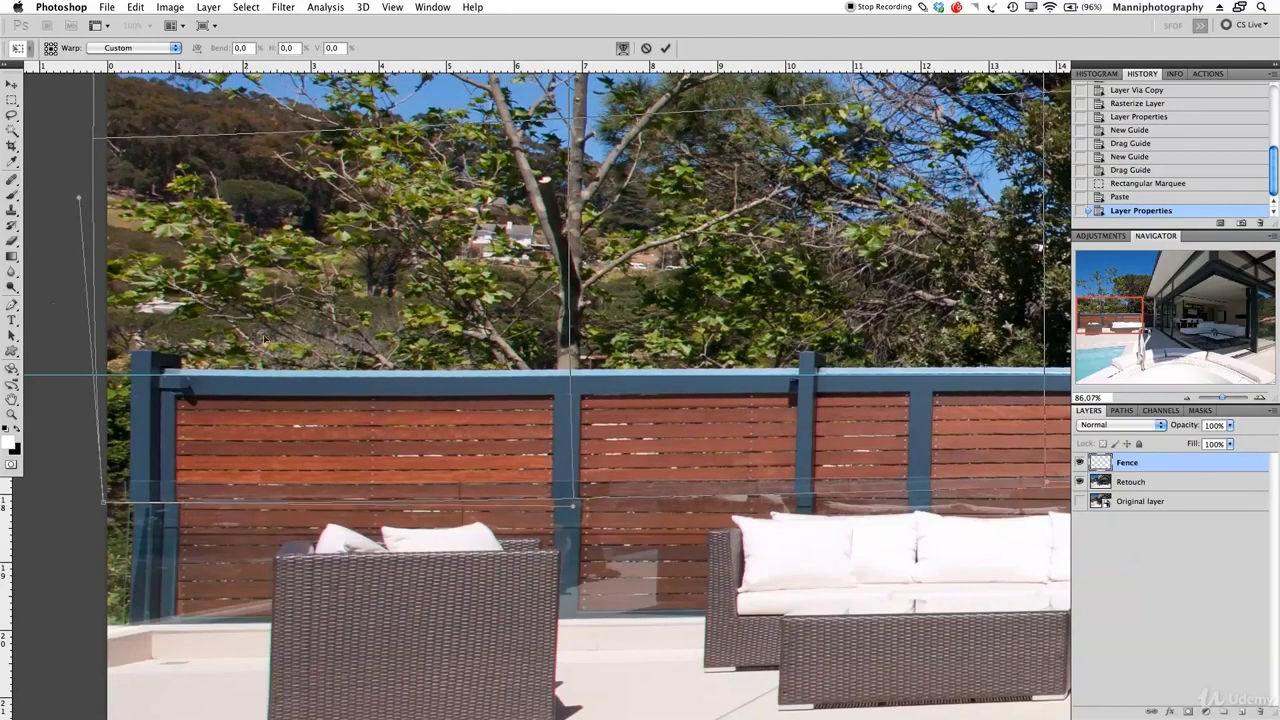
drag(156, 430, 160, 430)
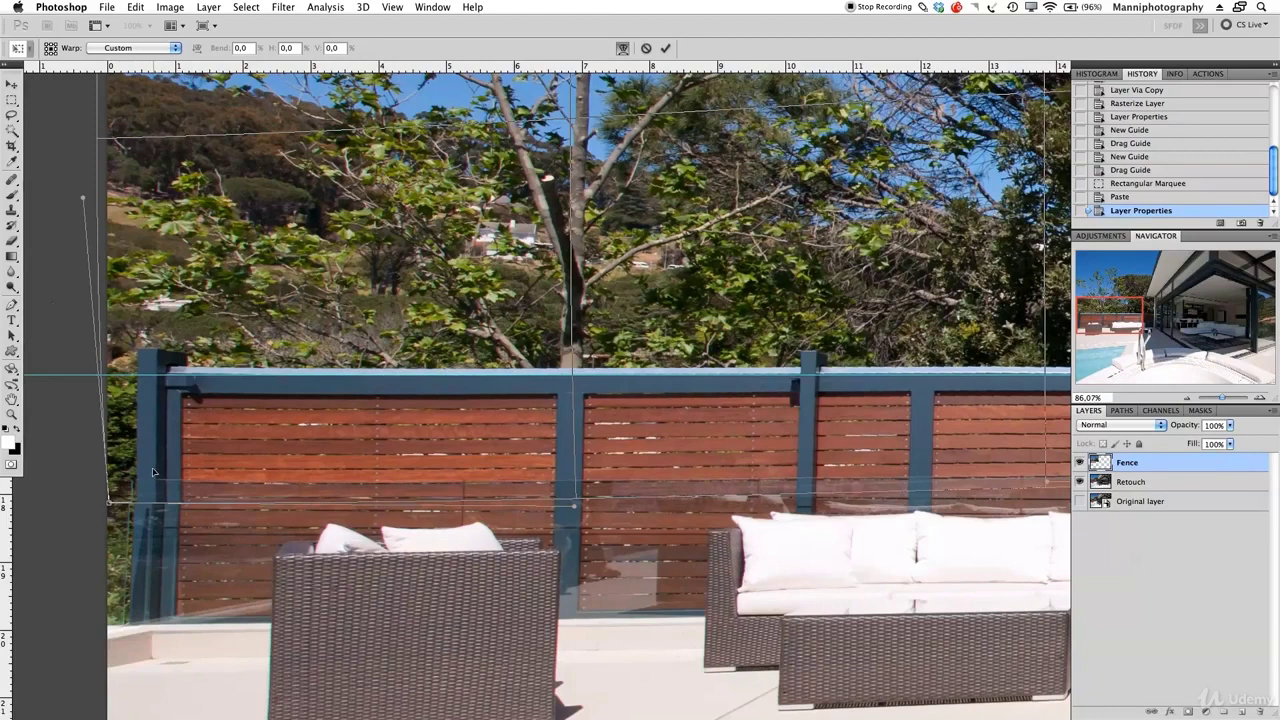
drag(153, 435, 149, 437)
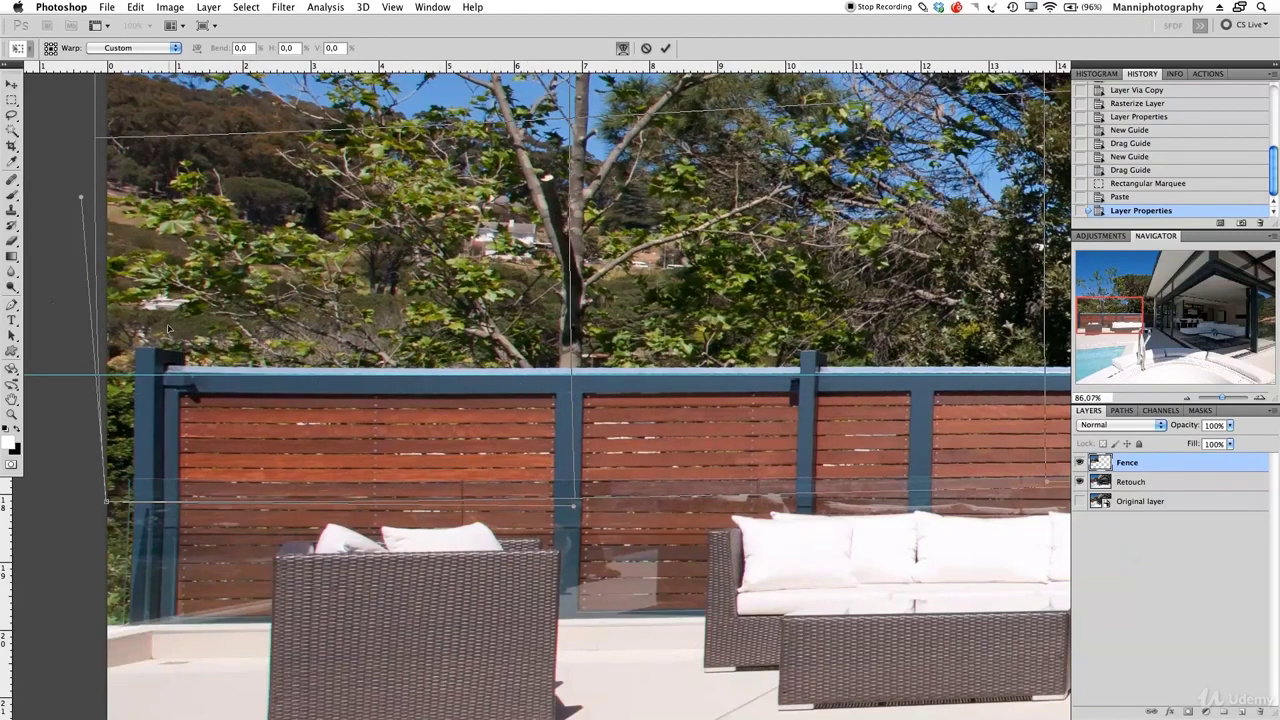
drag(146, 328, 147, 324)
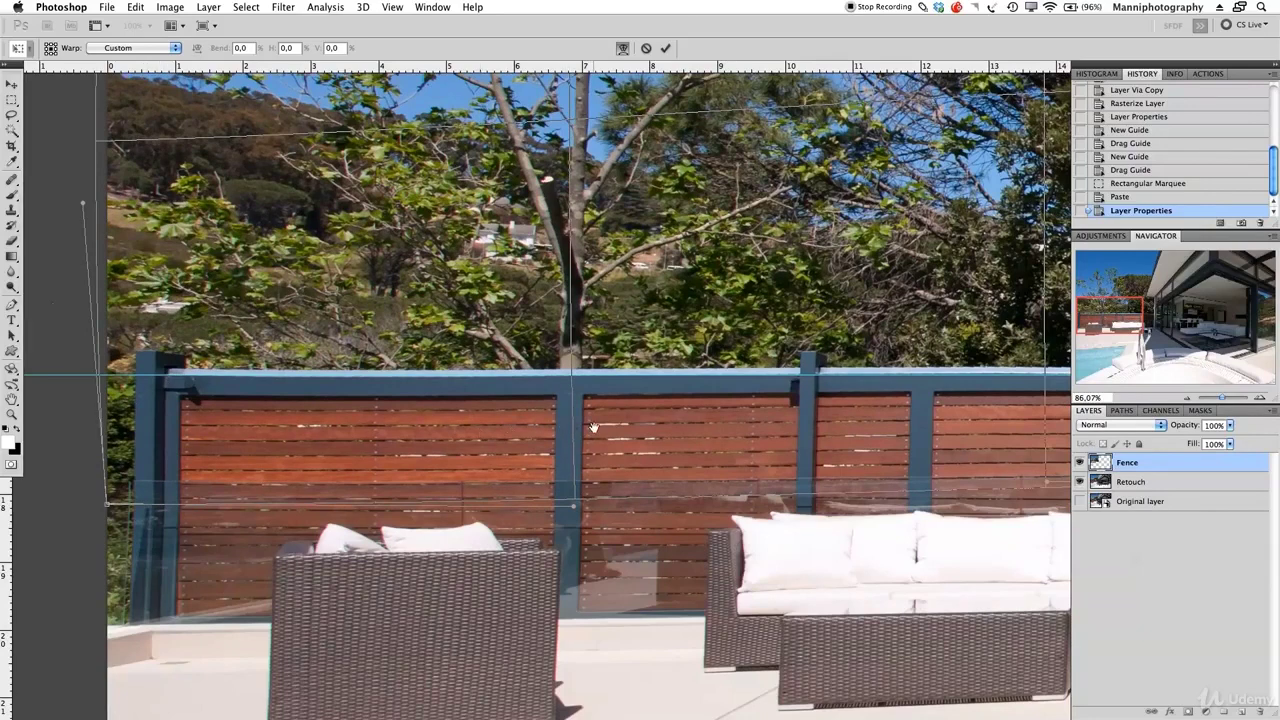
- Examine the warped Fence layer along the whole top rail, then across the trees, sky and roof edge
drag(593, 427, 385, 419)
drag(694, 386, 415, 358)
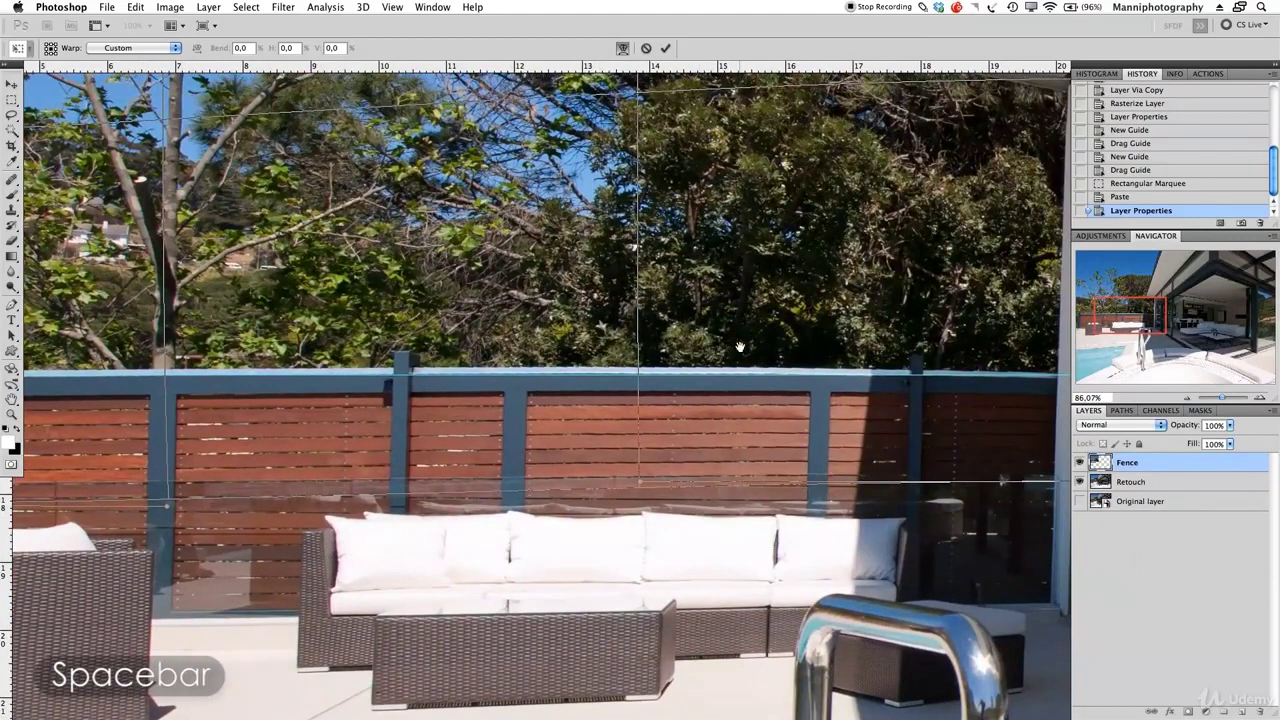
drag(754, 375, 621, 349)
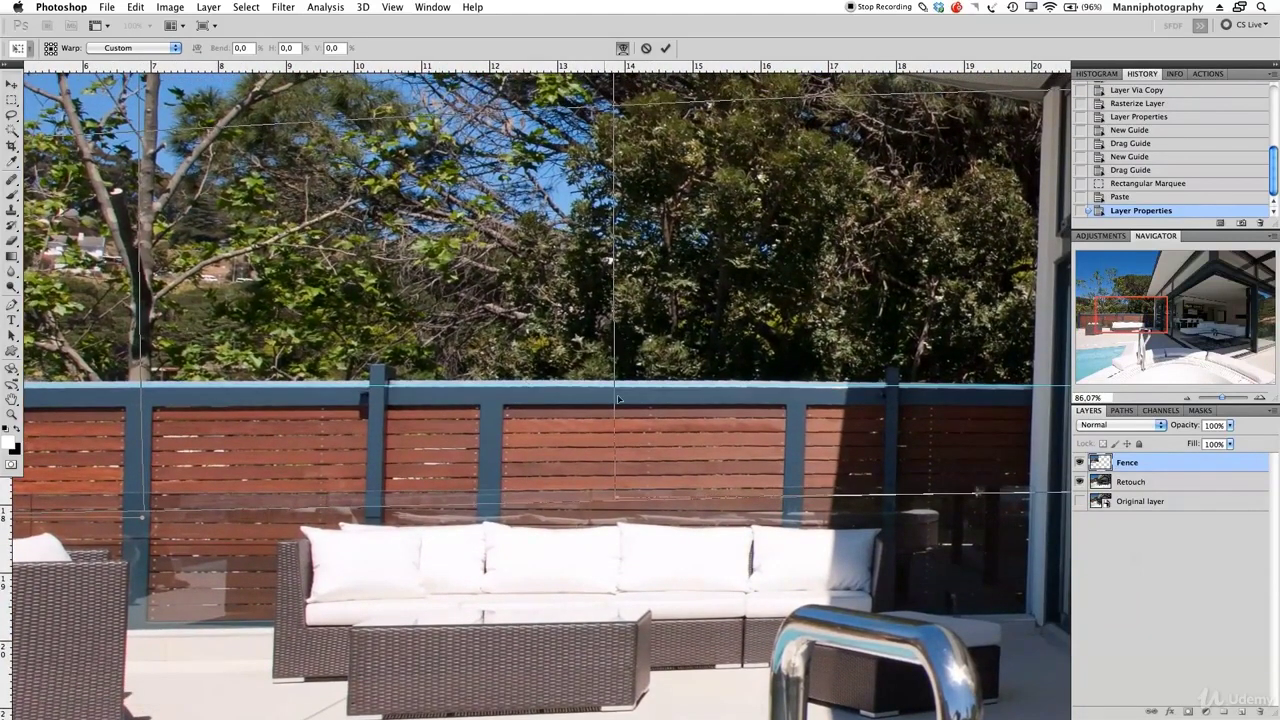
drag(869, 415, 964, 399)
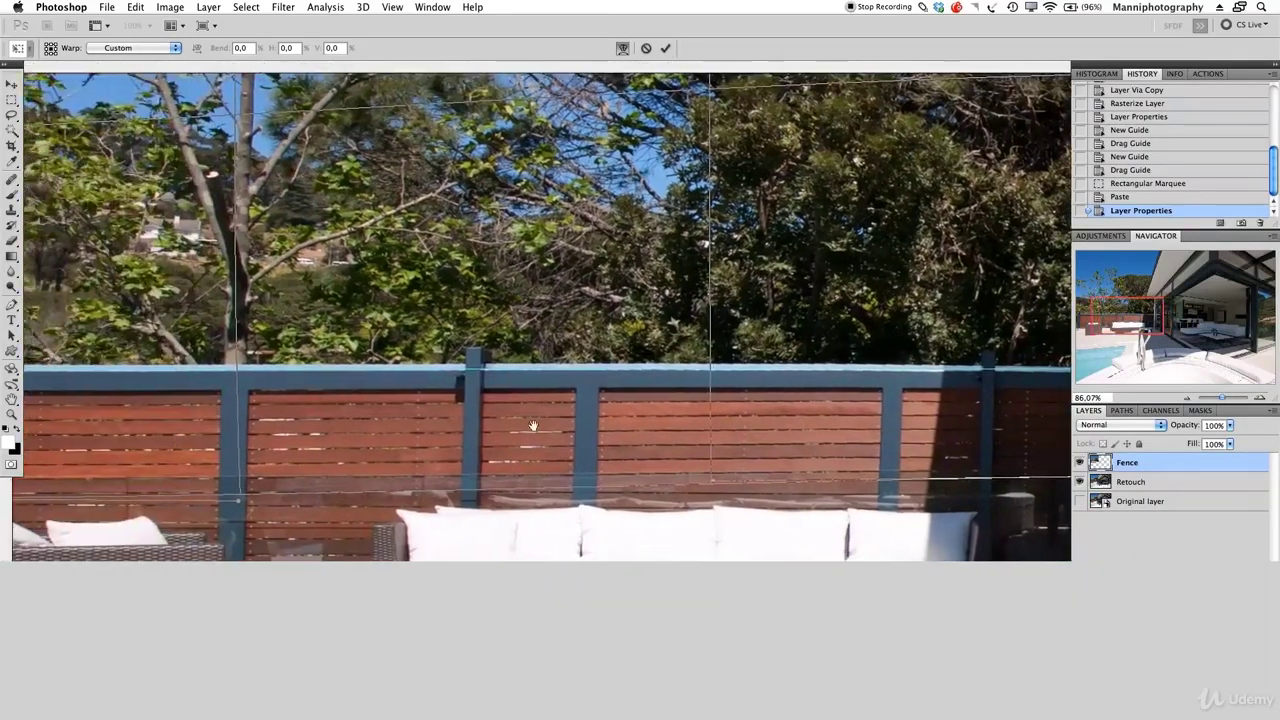
drag(533, 426, 785, 423)
drag(470, 427, 529, 427)
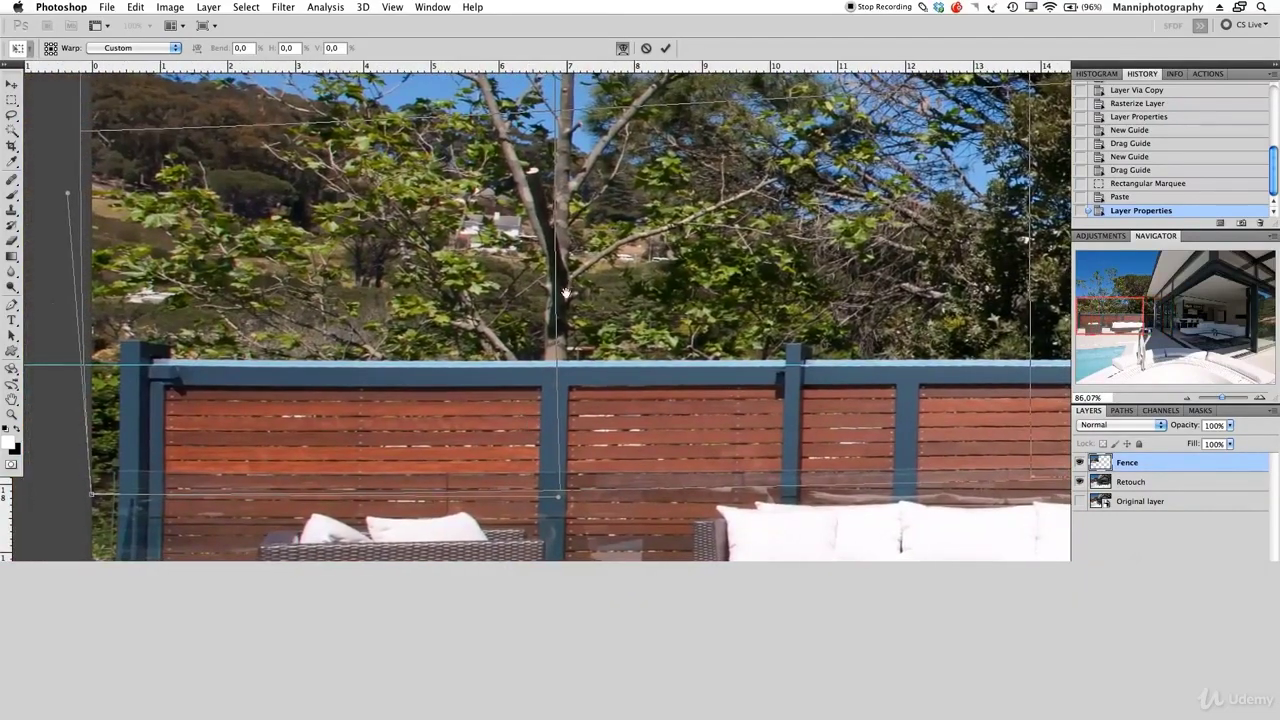
drag(566, 293, 590, 468)
drag(572, 337, 589, 443)
drag(540, 250, 552, 389)
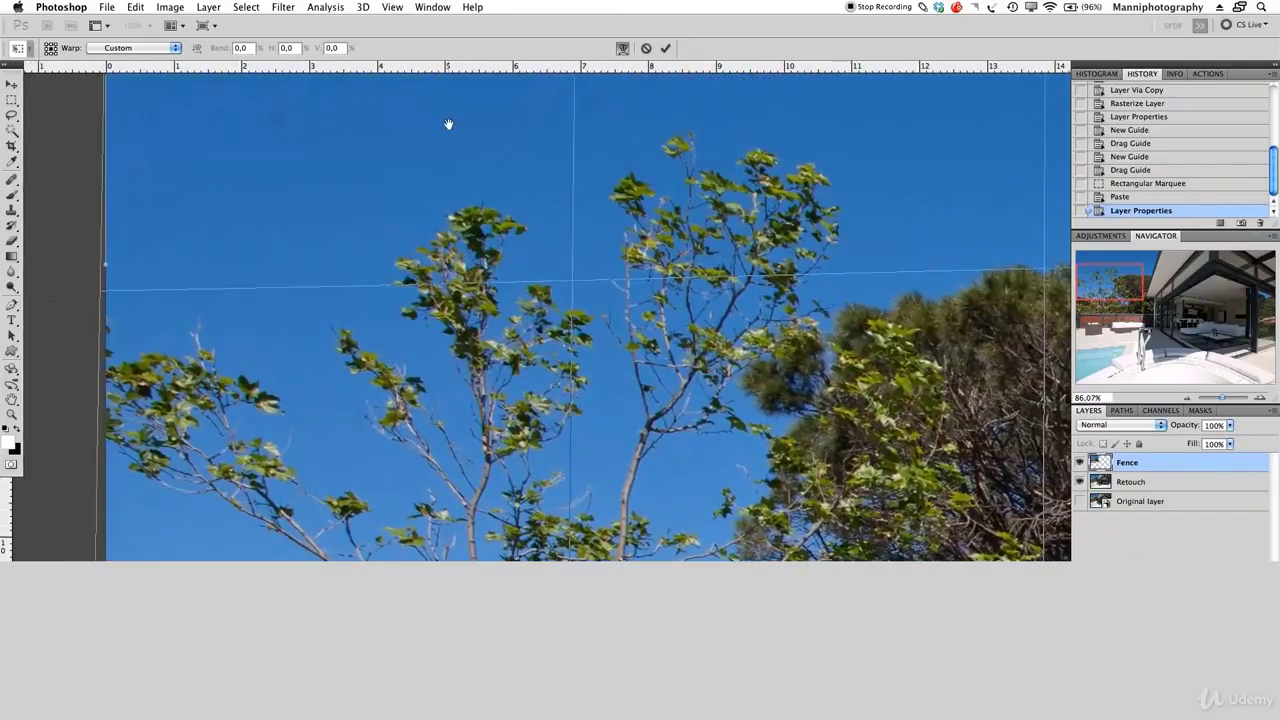
drag(448, 124, 217, 269)
drag(571, 260, 343, 104)
drag(617, 346, 577, 262)
drag(824, 354, 819, 324)
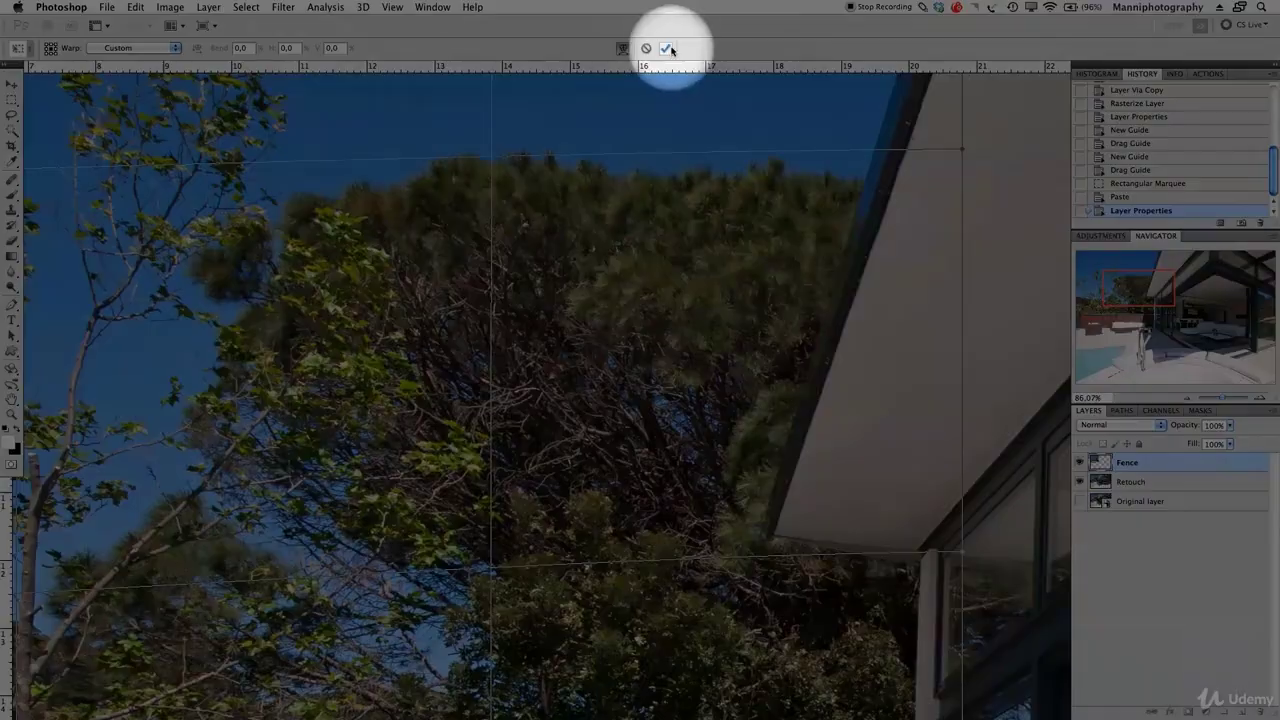
- Apply the warp to the Fence layer
click(667, 48)
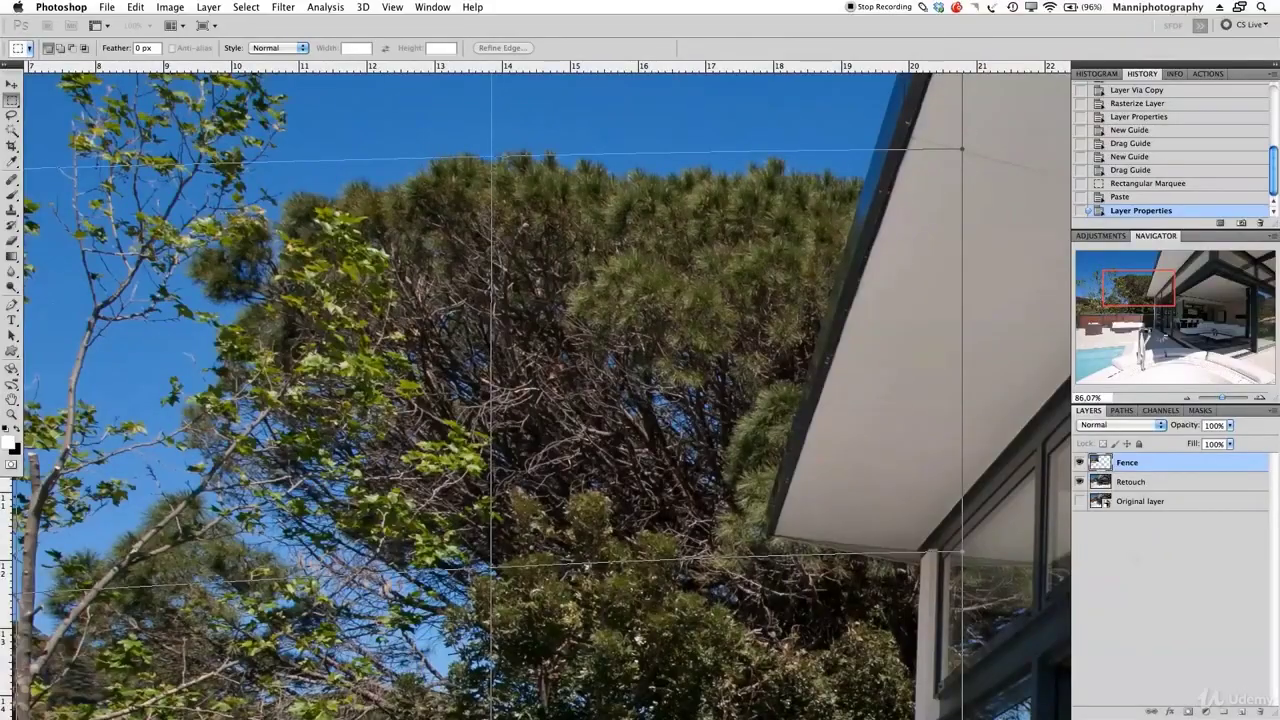
drag(1224, 399, 1219, 400)
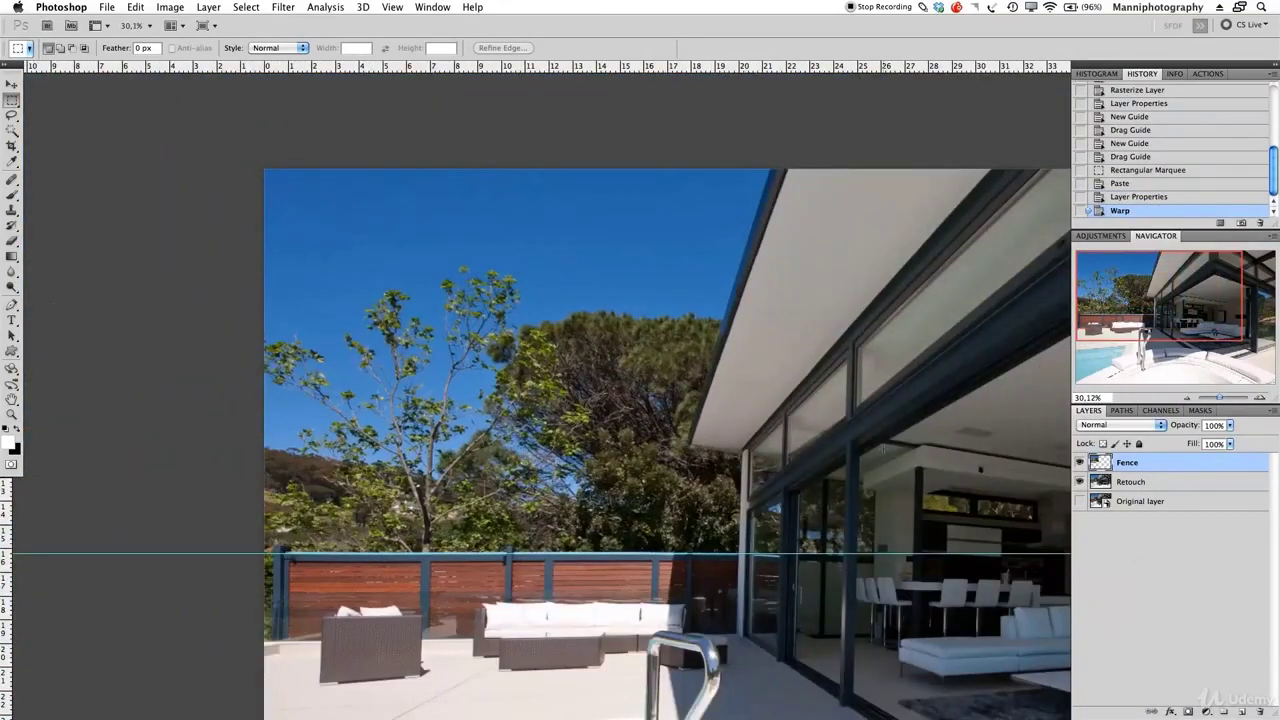
- Compare the fence before and after the warp by repeatedly hiding and showing the Fence layer
click(1080, 463)
click(1080, 463)
click(1080, 463)
click(1080, 464)
click(1080, 464)
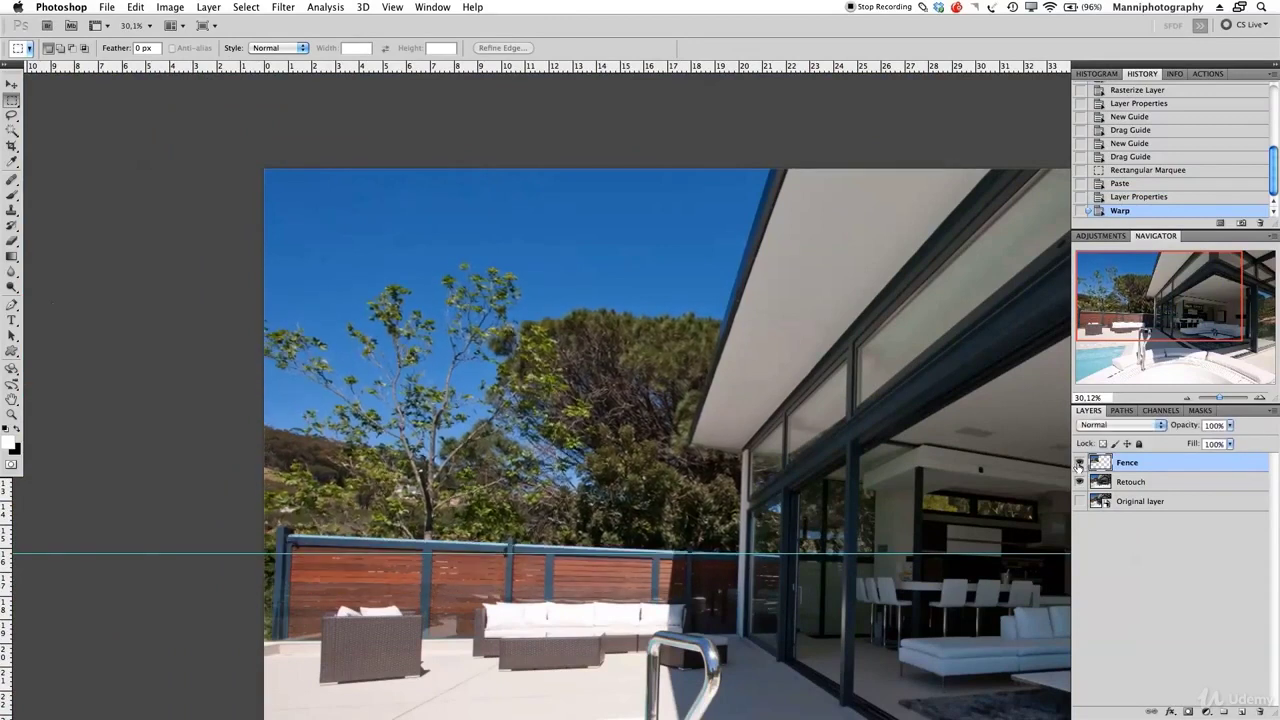
click(1080, 464)
click(1080, 464)
click(1079, 464)
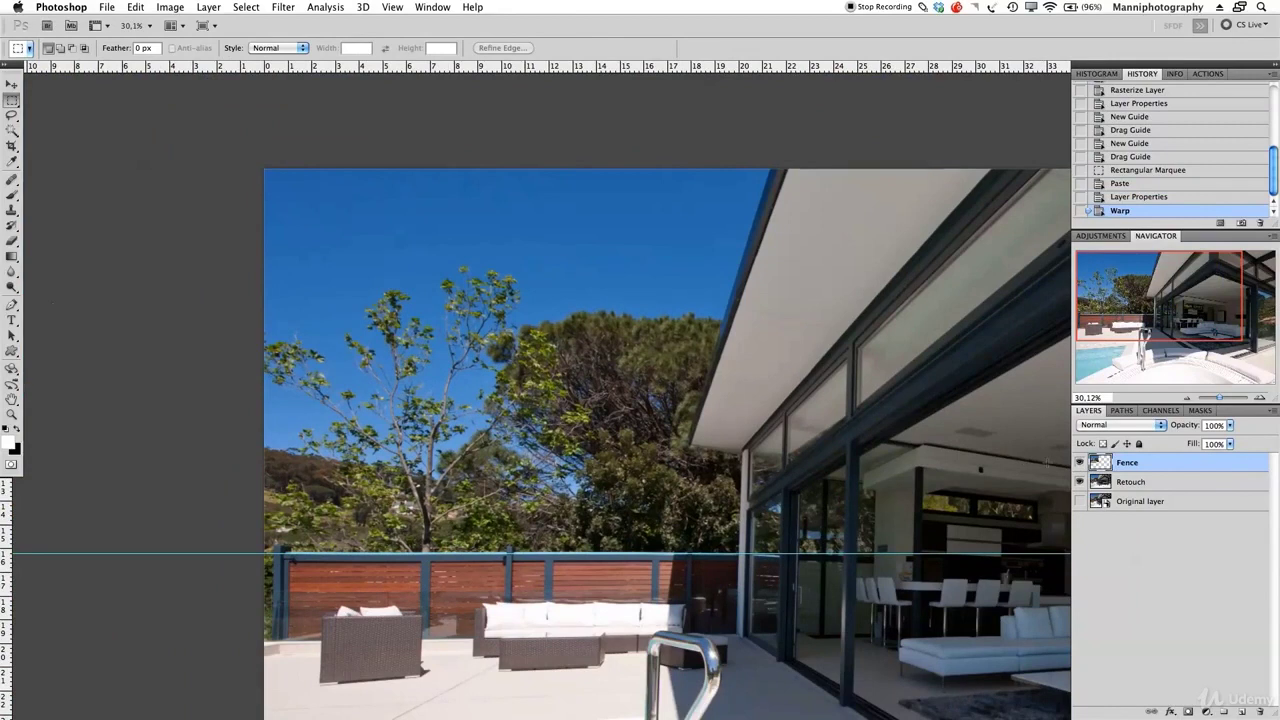
click(1080, 464)
click(1080, 464)
drag(610, 656, 740, 668)
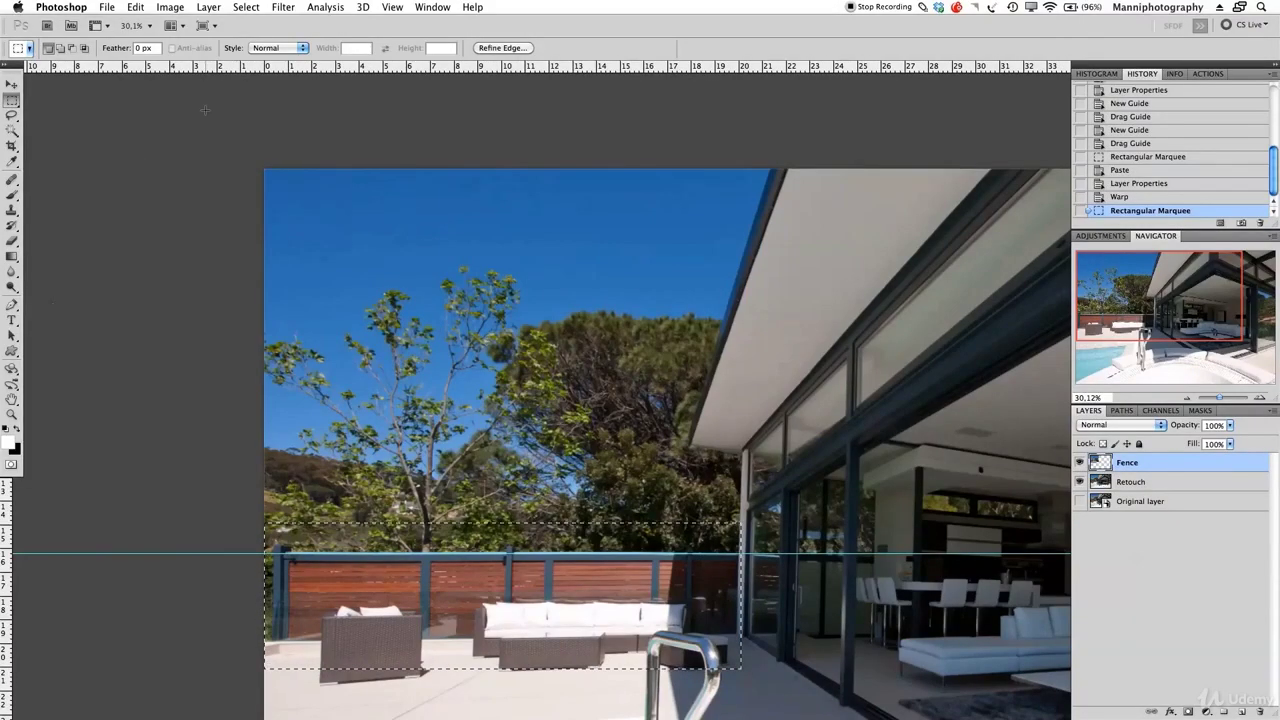
drag(205, 110, 775, 621)
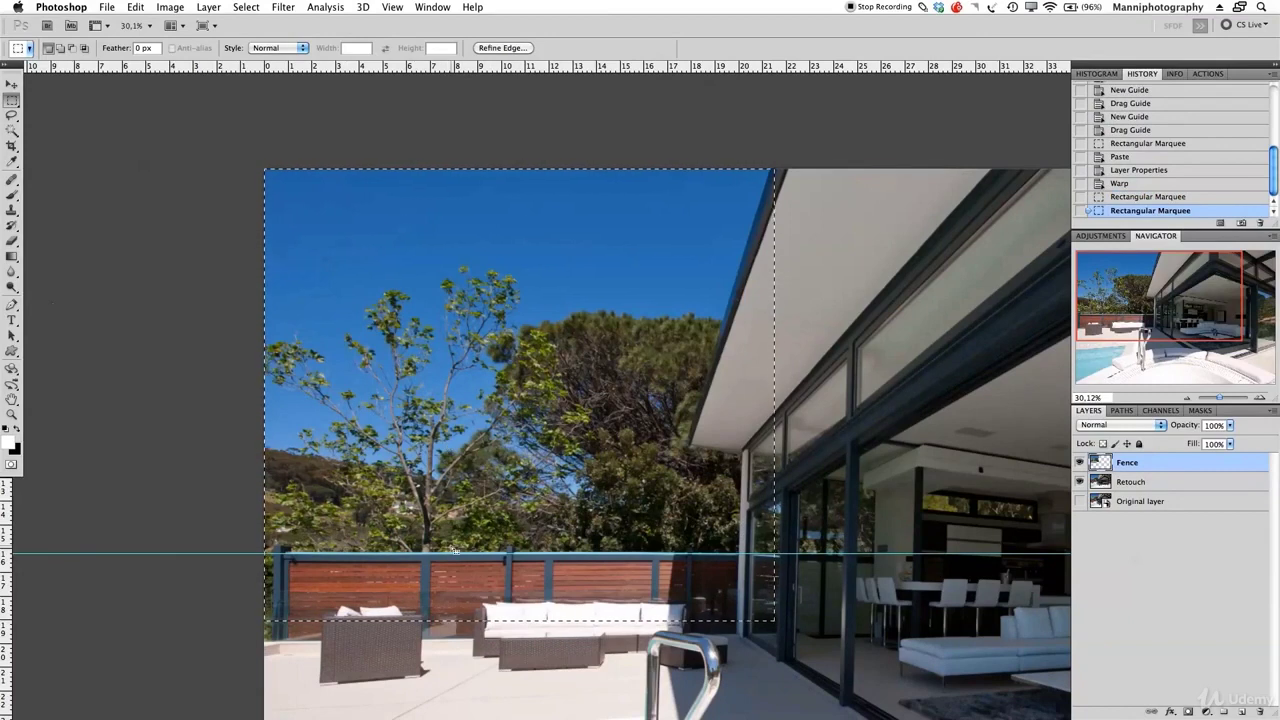
key(super+d)
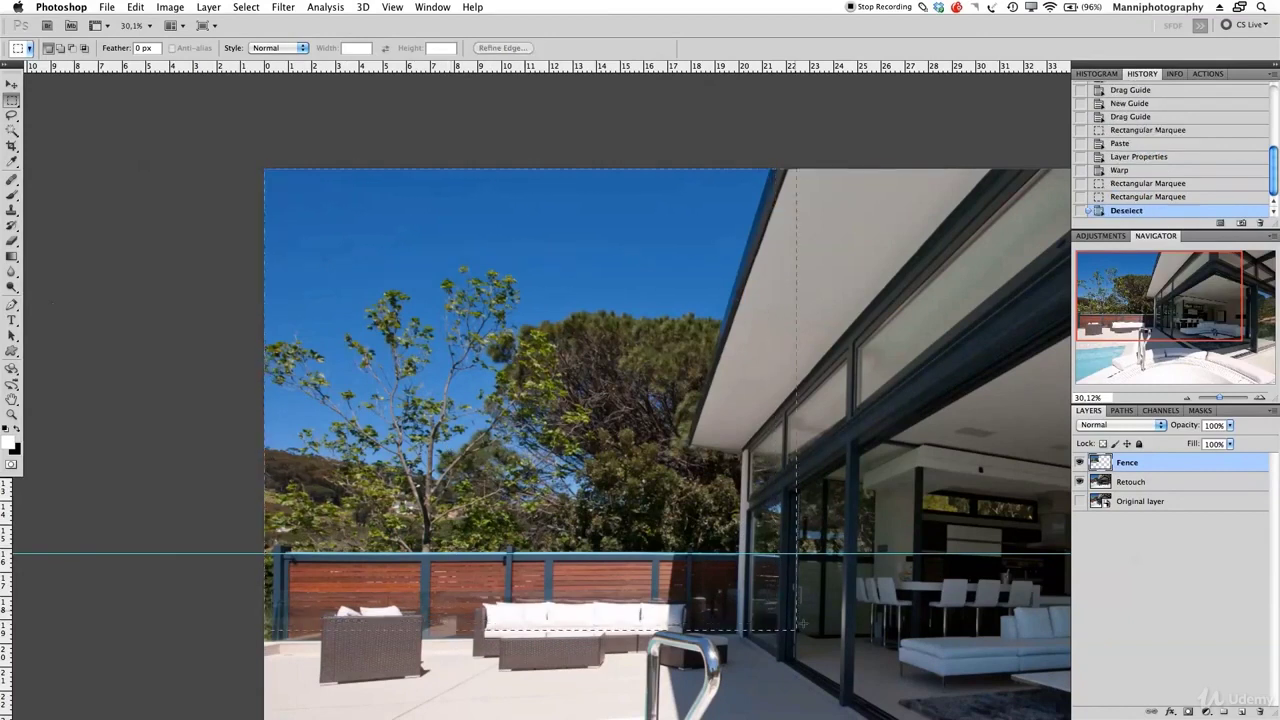
drag(260, 164, 797, 632)
key(super+d)
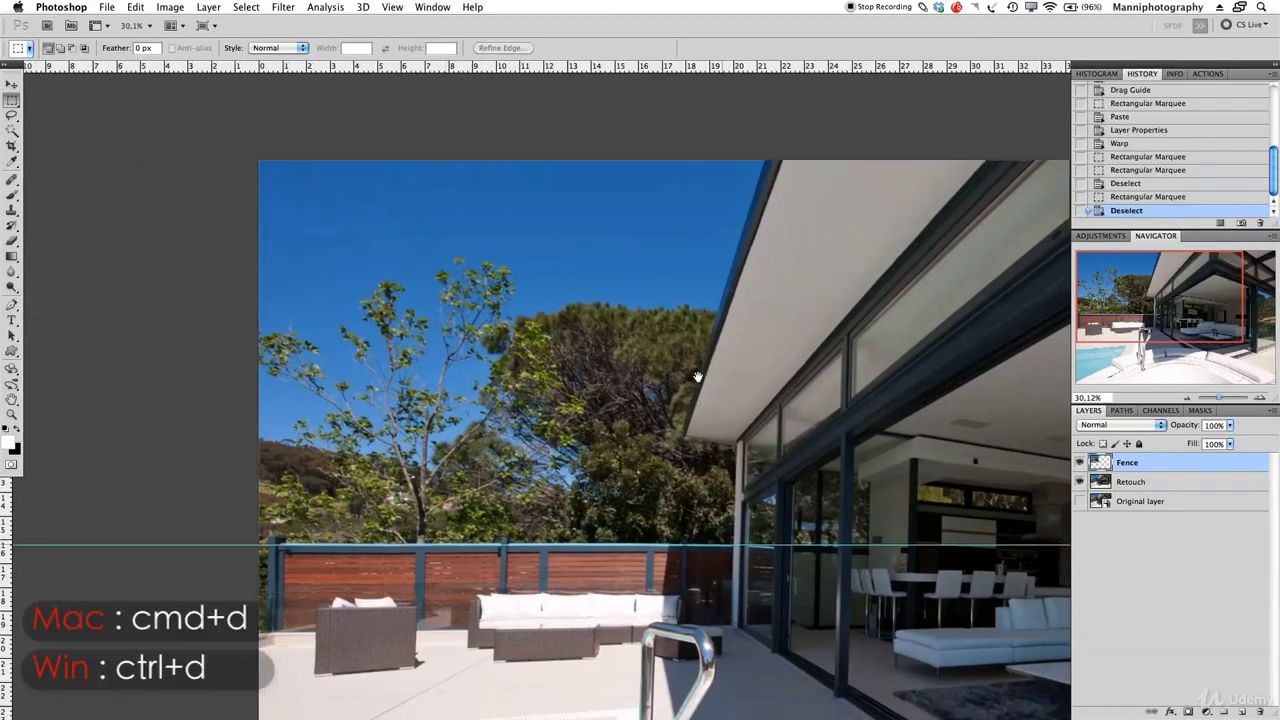
- Hide the Fence layer and make the Retouch layer active
scroll(694, 374, down, 6)
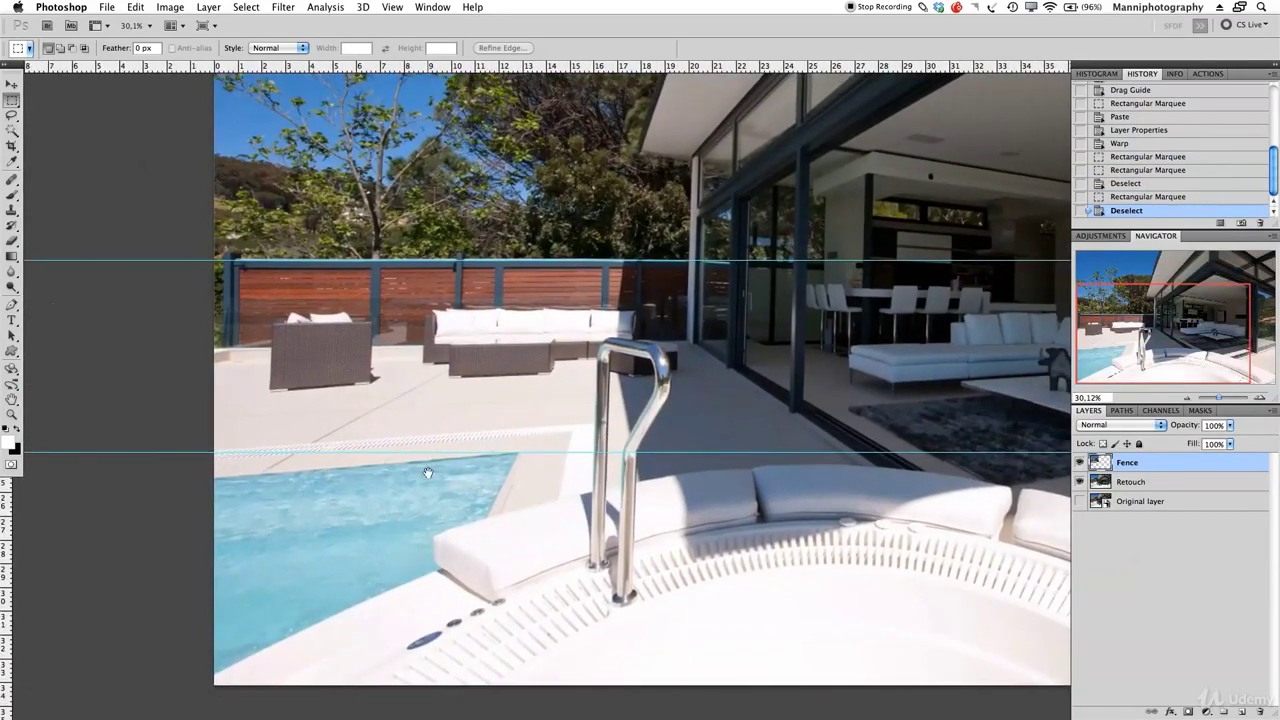
scroll(512, 381, up, 2)
scroll(463, 517, left, 1)
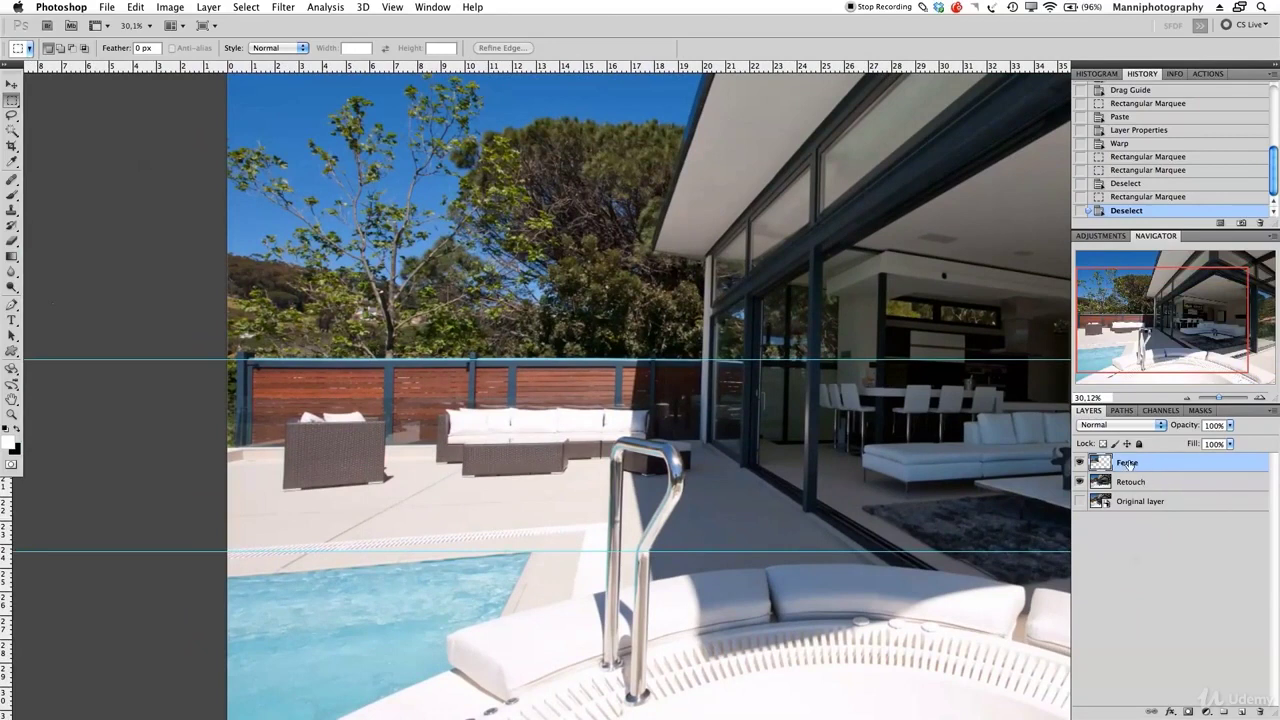
click(1079, 462)
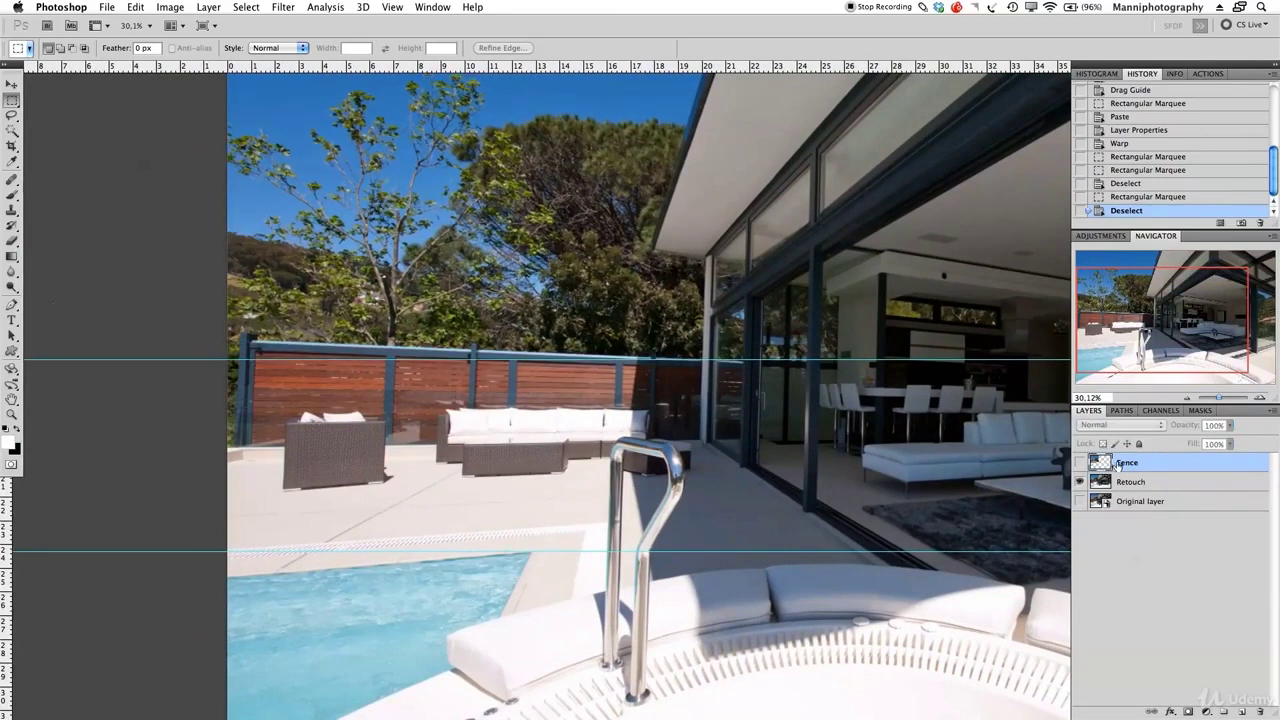
click(1143, 484)
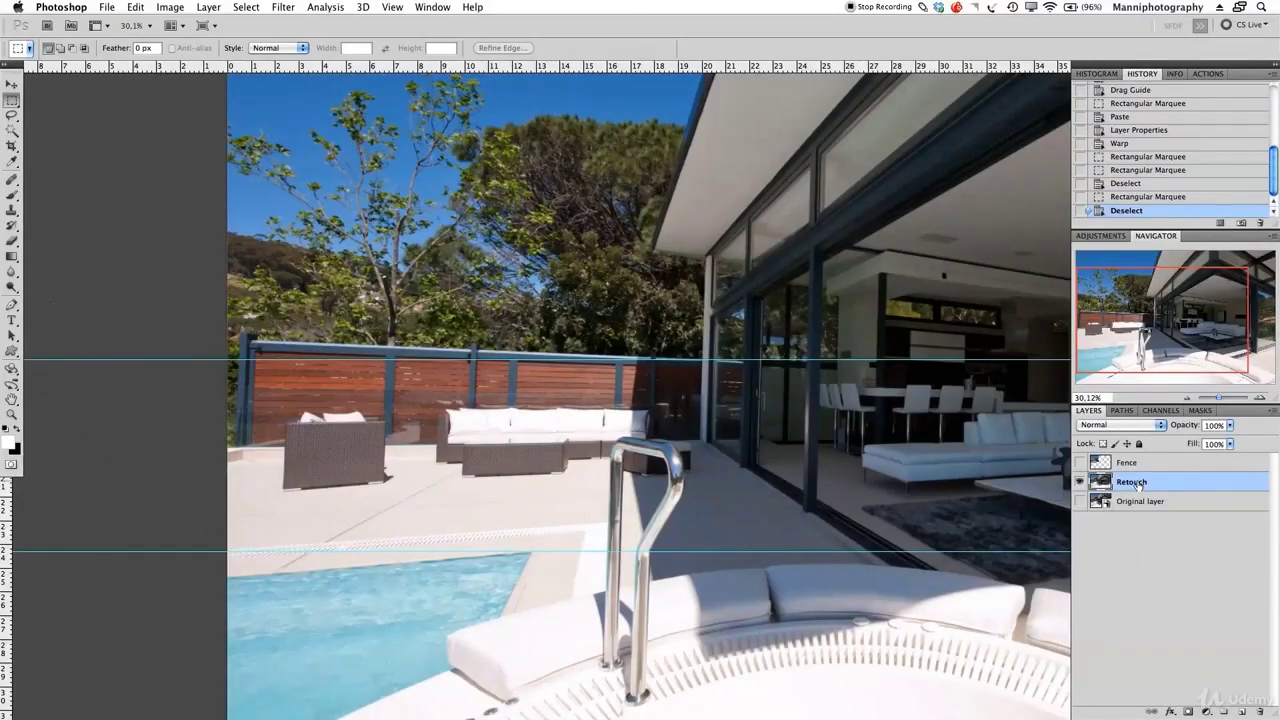
- Select the photo's lower-left area with the Rectangular Marquee, from just below the fence to the bottom edge, covering the whole swimming pool
key(m)
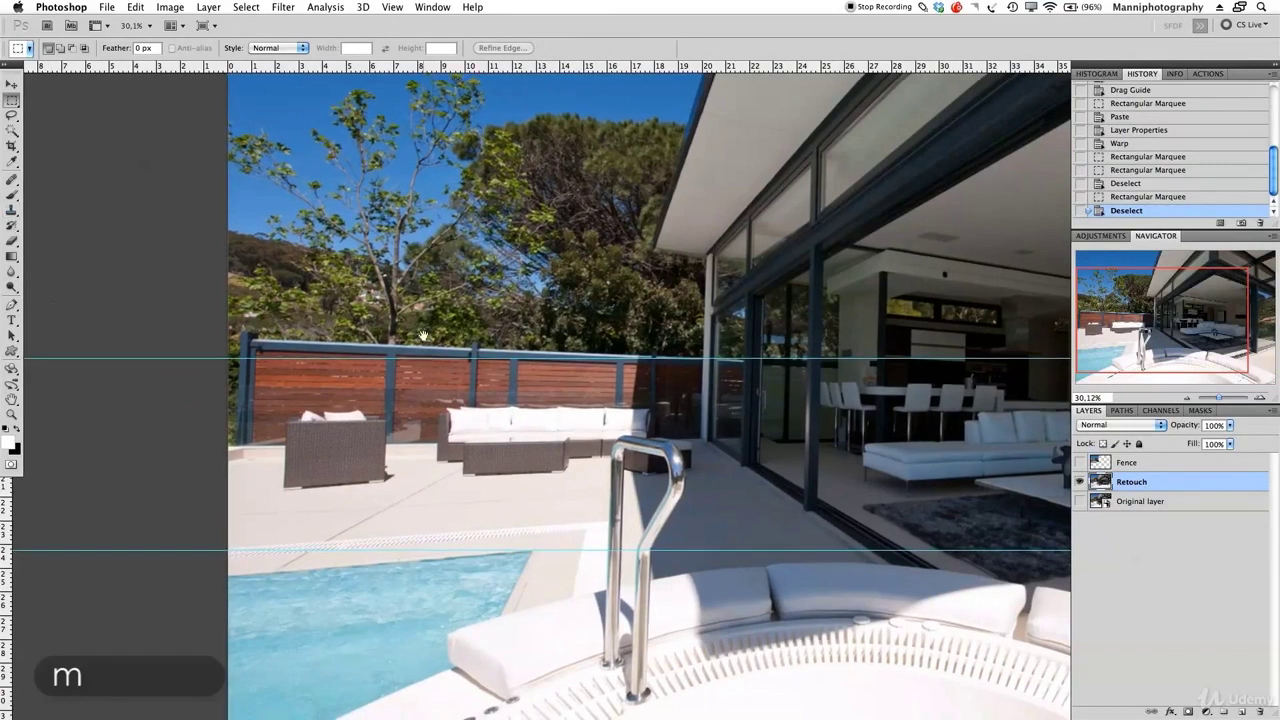
drag(523, 430, 463, 290)
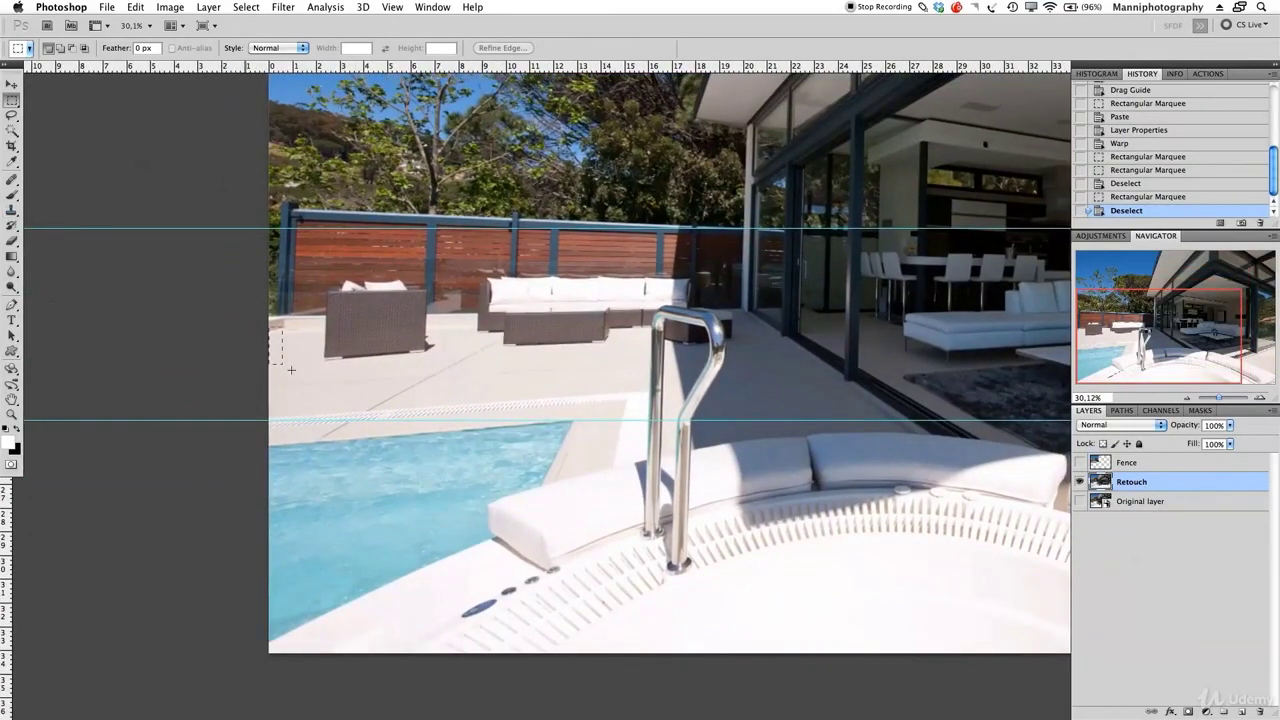
drag(585, 540, 602, 631)
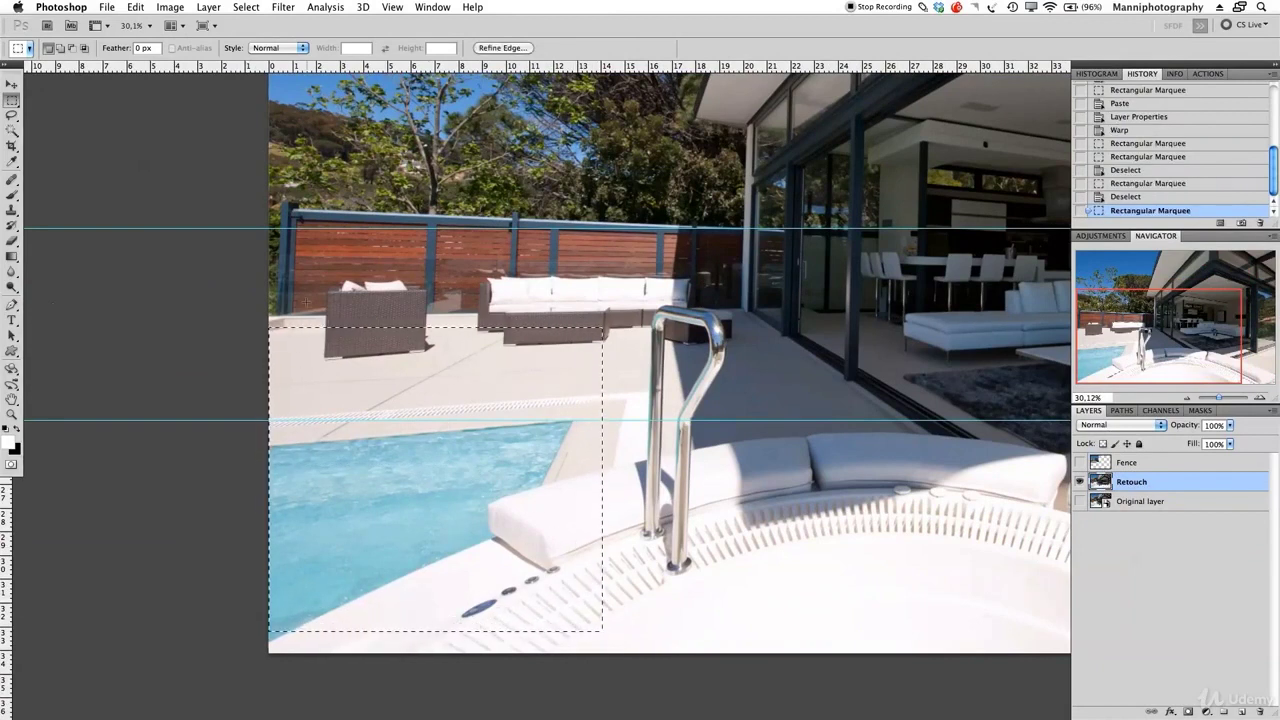
drag(530, 356, 537, 322)
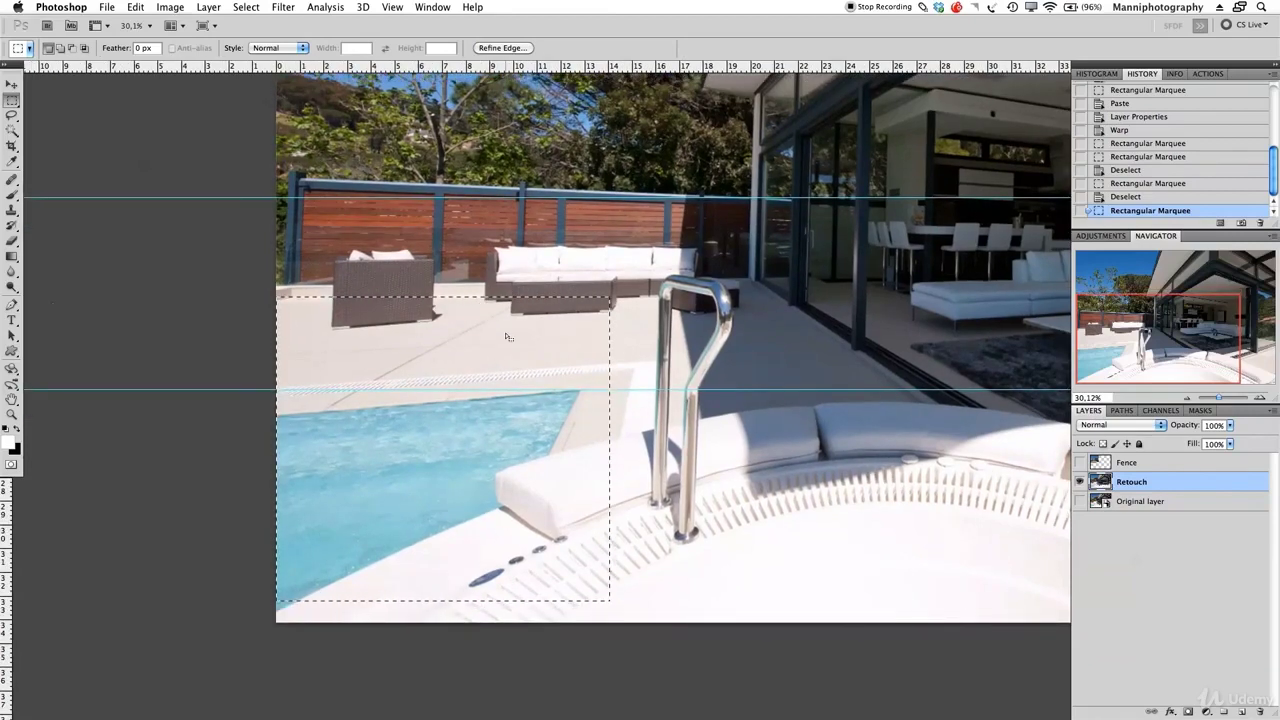
drag(245, 257, 247, 259)
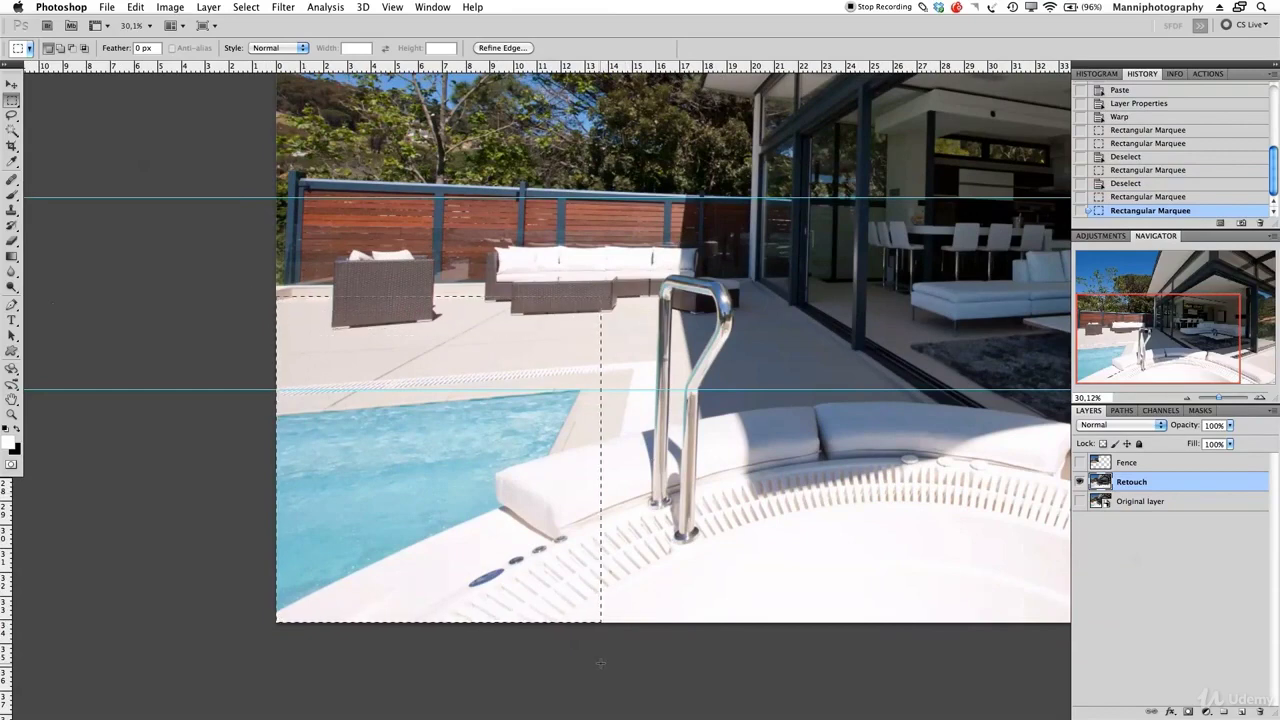
drag(600, 662, 610, 664)
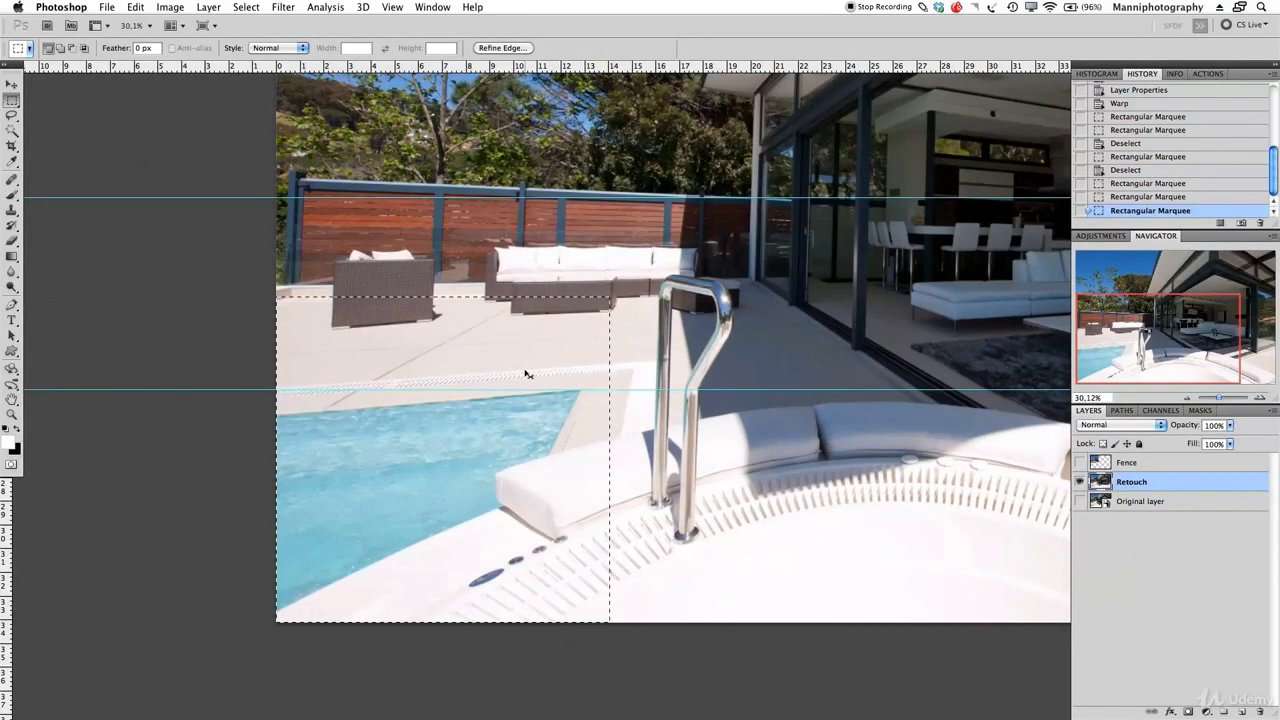
- Copy the selected pool area onto a new layer, move that layer above Fence and name it Pool
key(super+c)
key(super+v)
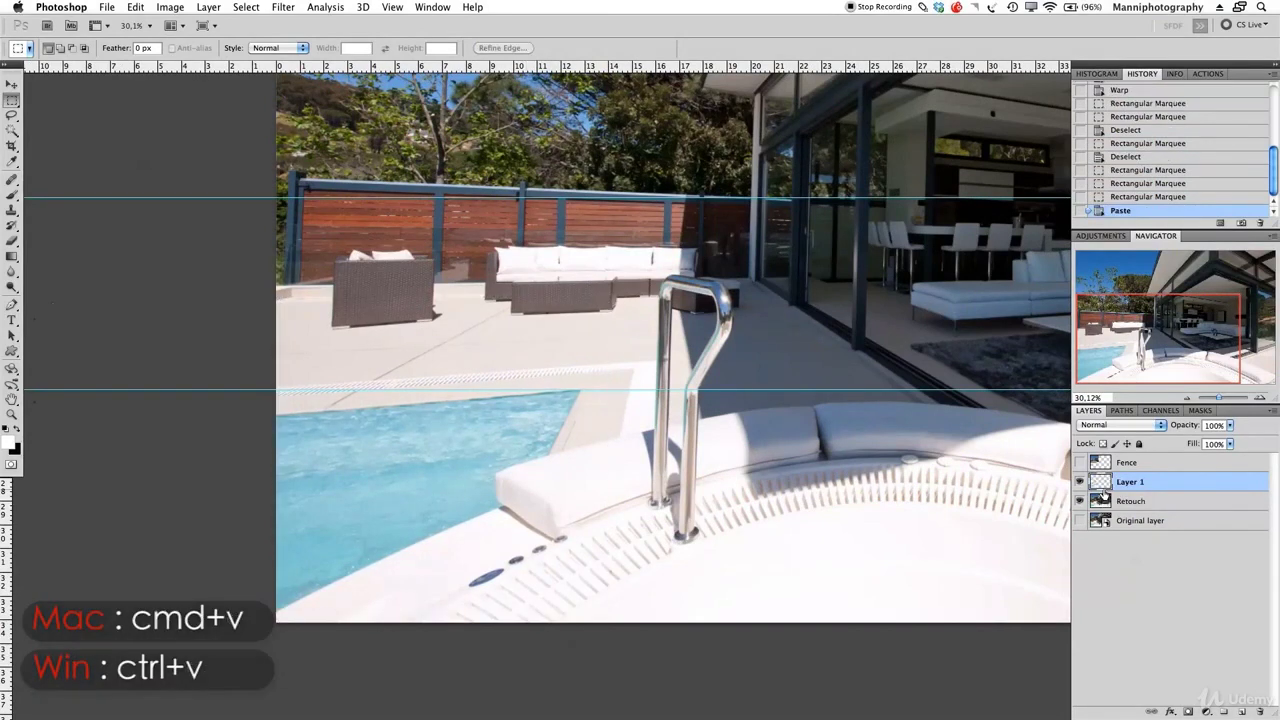
drag(1100, 491, 1101, 457)
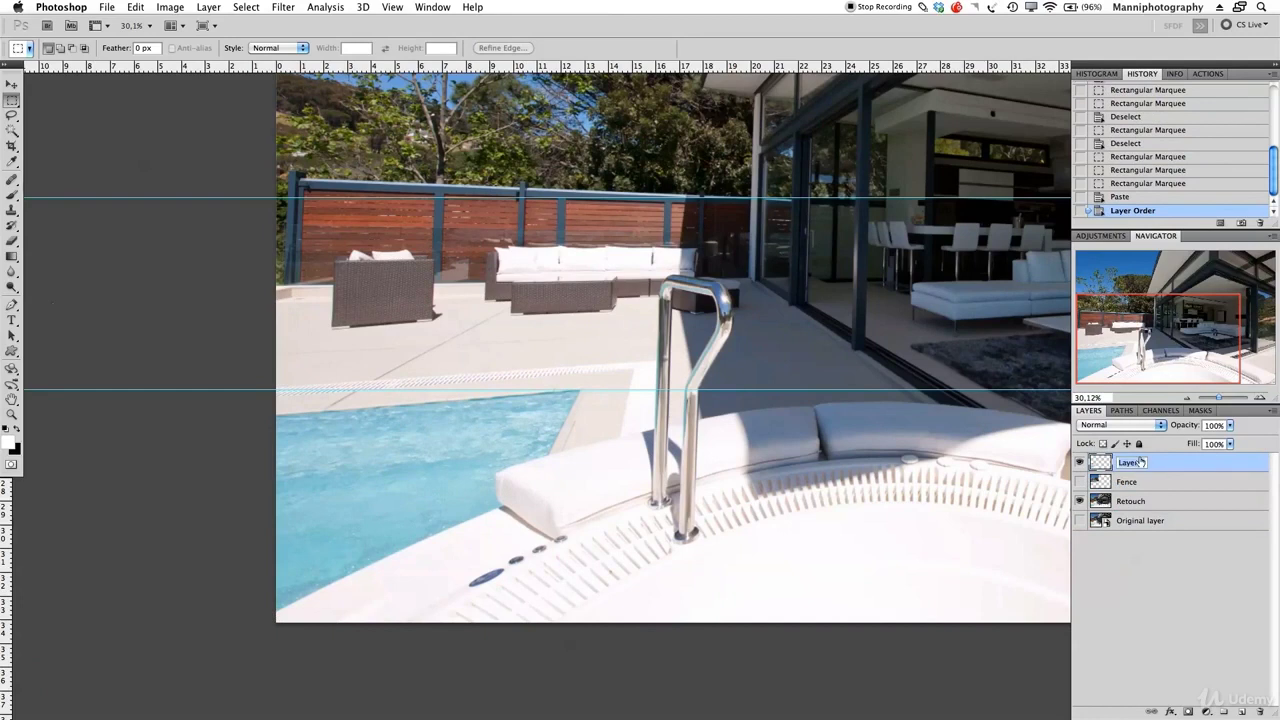
key(Return)
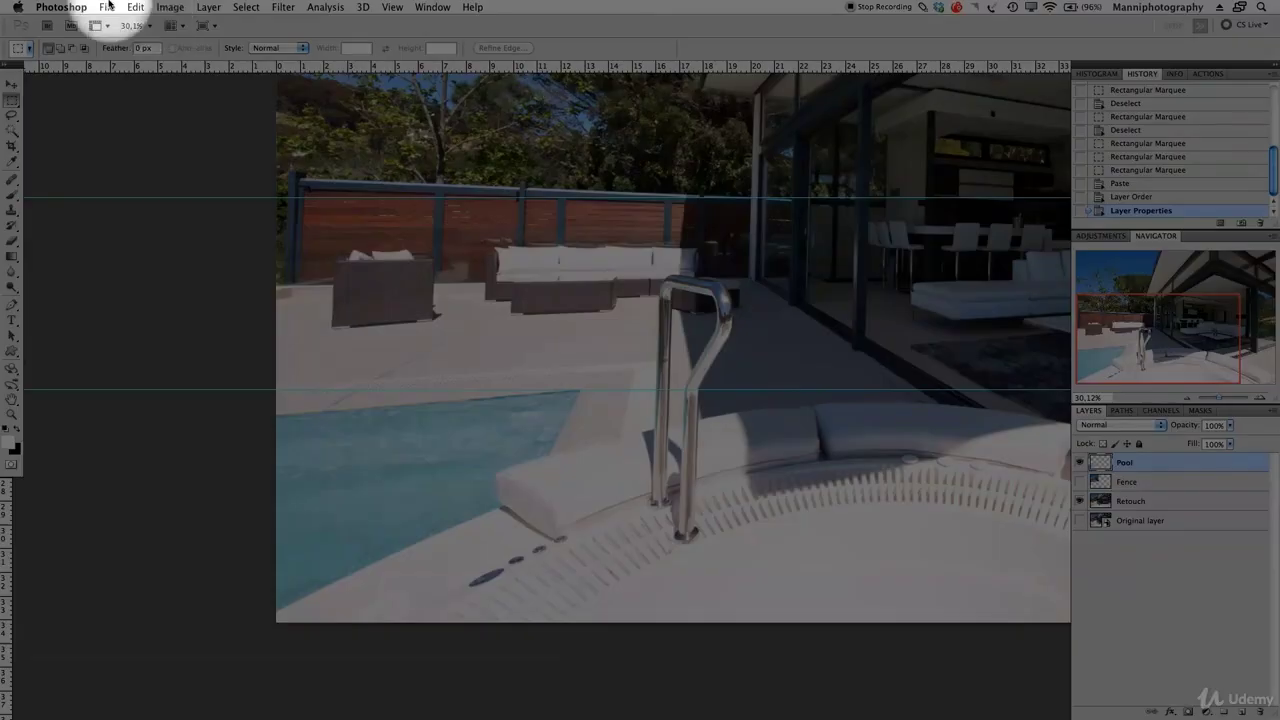
- Start a Warp transform on the Pool layer and bend the water area upward so the pool's far edge approaches the lower guide
click(142, 6)
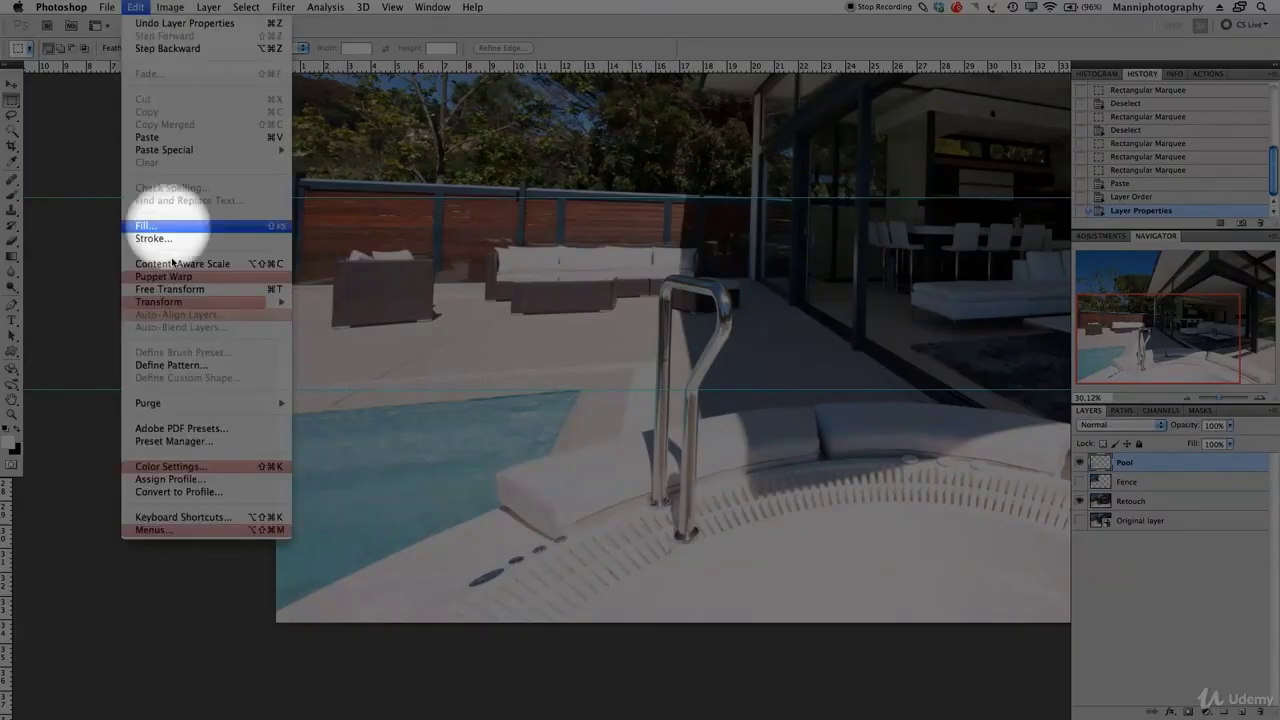
mouse_move(165, 301)
click(318, 391)
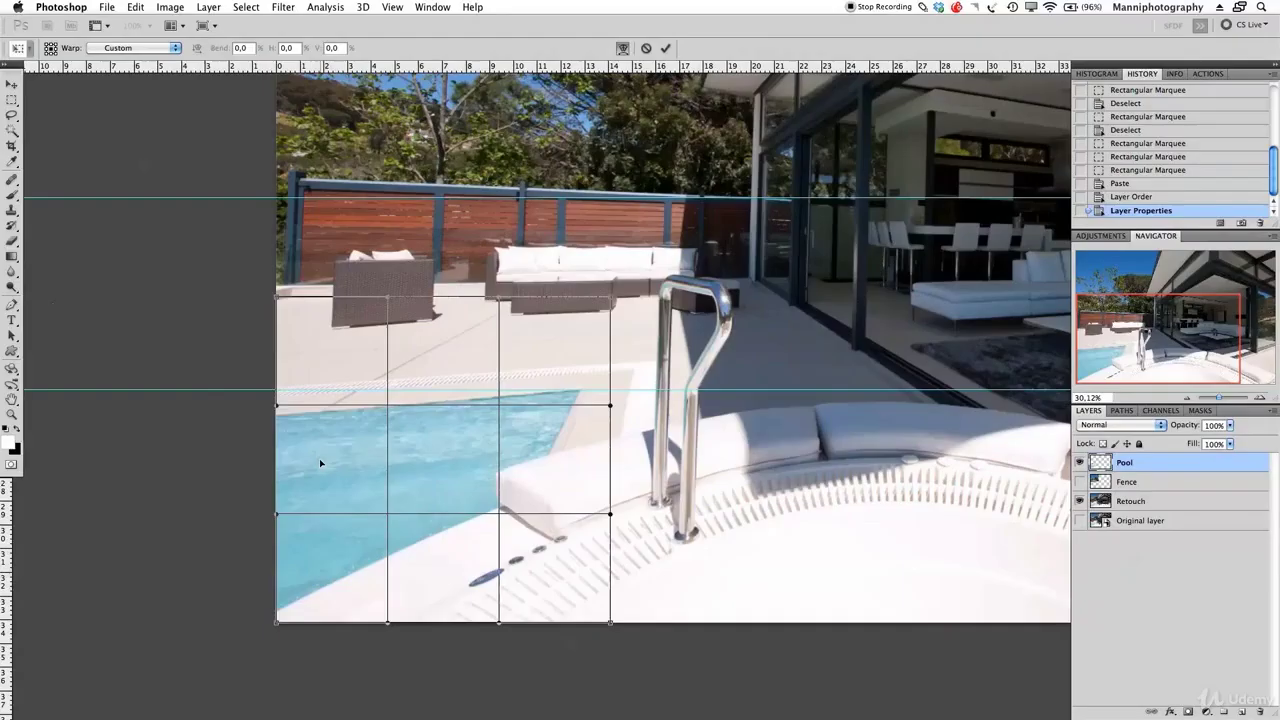
click(334, 467)
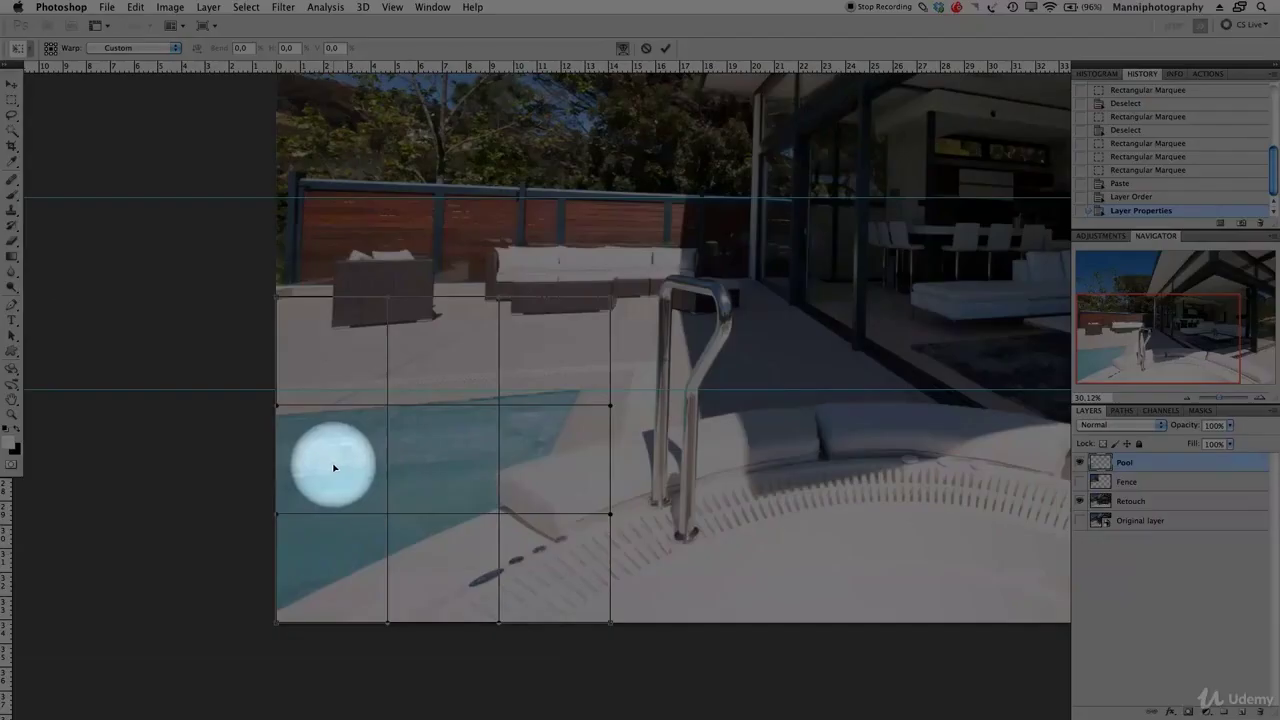
drag(334, 467, 331, 448)
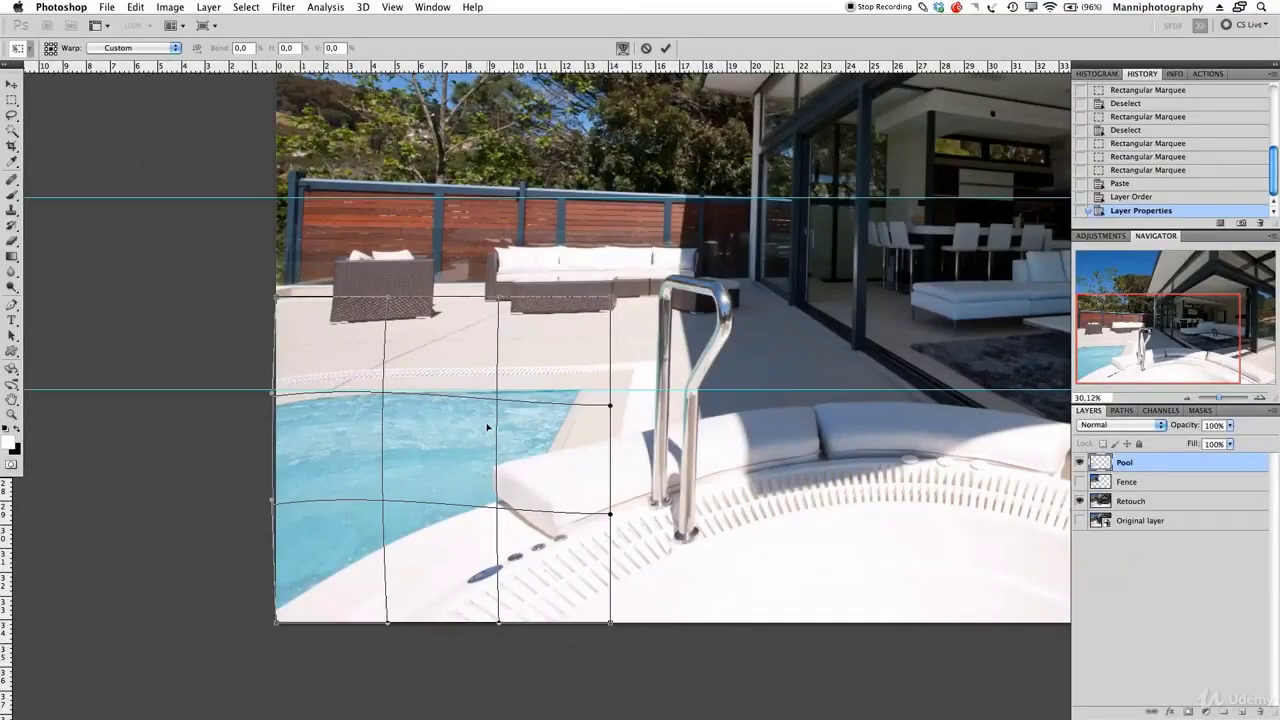
drag(487, 427, 487, 425)
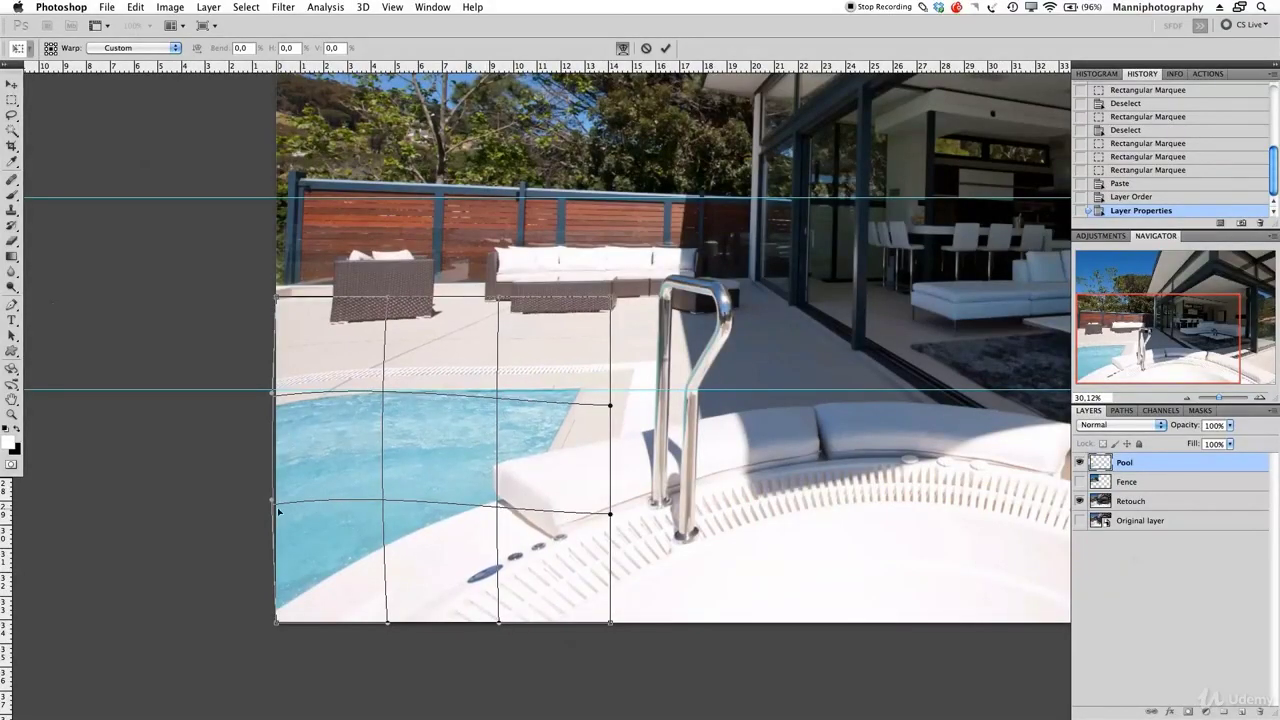
- Raise the outer end of the warped pool until its far edge at the photo's border meets the lower guide
drag(278, 492, 271, 469)
key(F1)
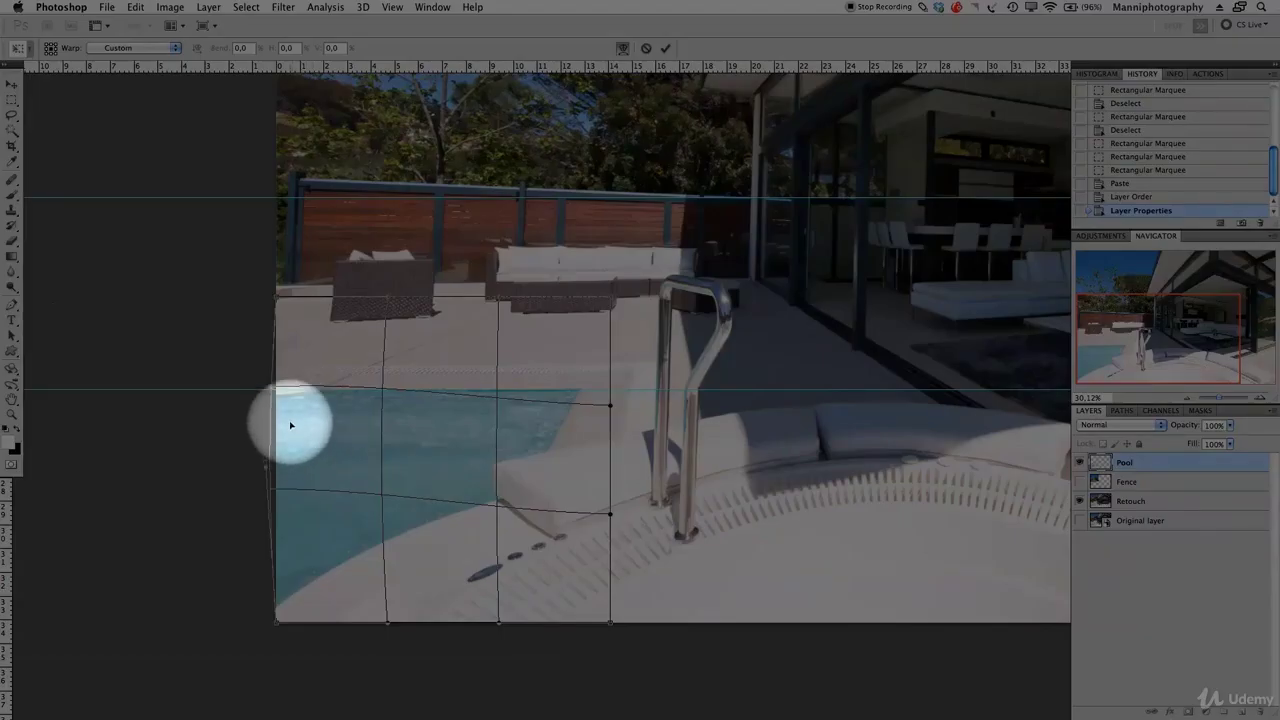
key(F1)
key(F1)
key(F1)
drag(287, 457, 287, 452)
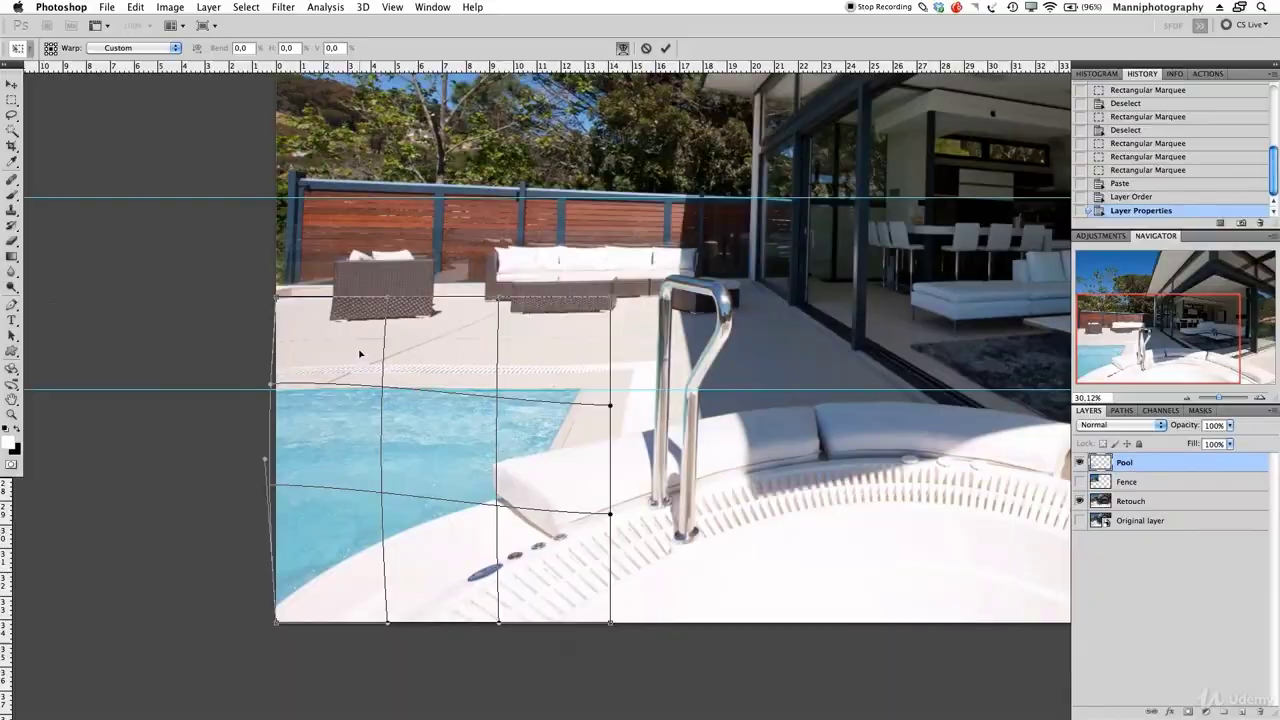
- Fine-tune the warp across the patio above the pool so the far edge follows the guide, and apply it
drag(360, 353, 357, 343)
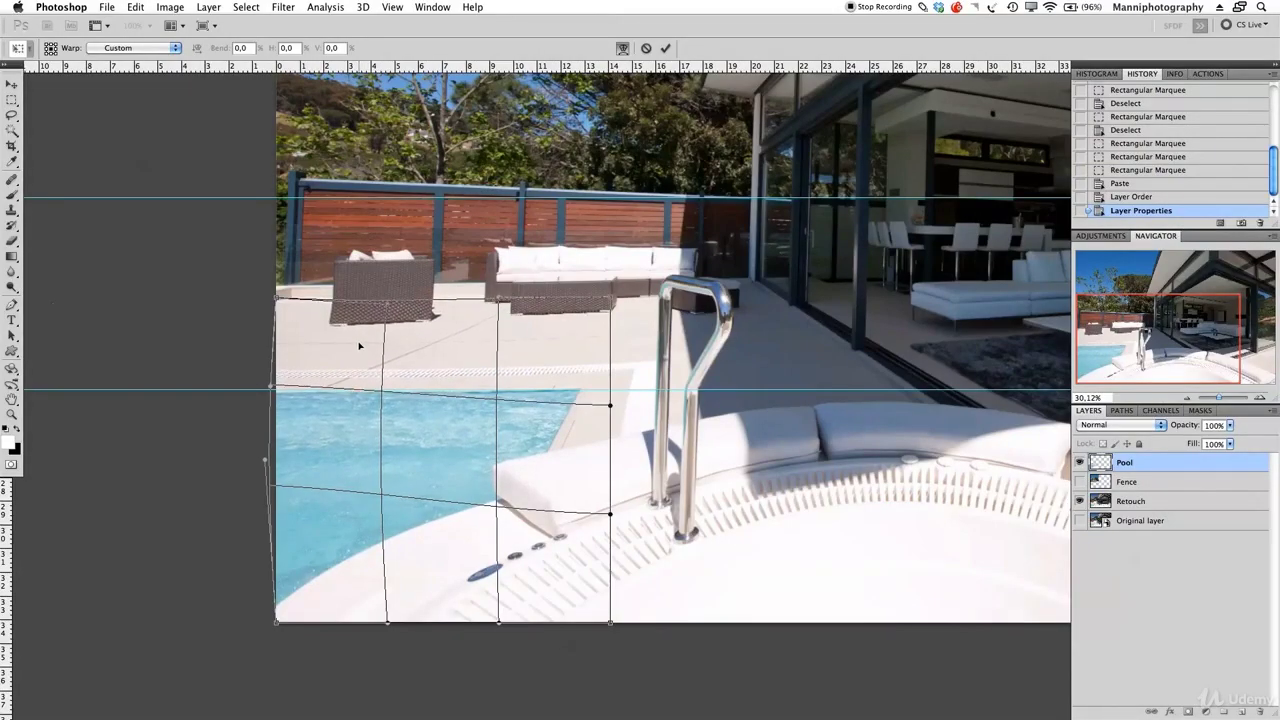
click(471, 351)
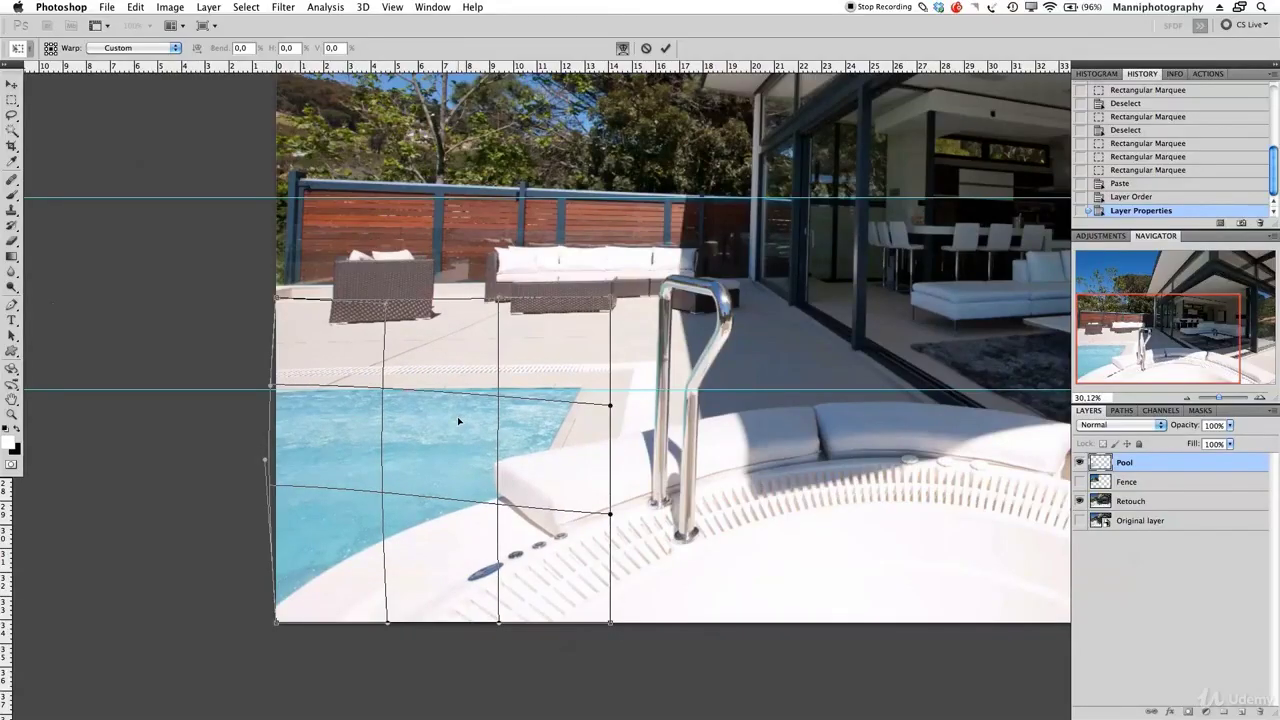
key(F1)
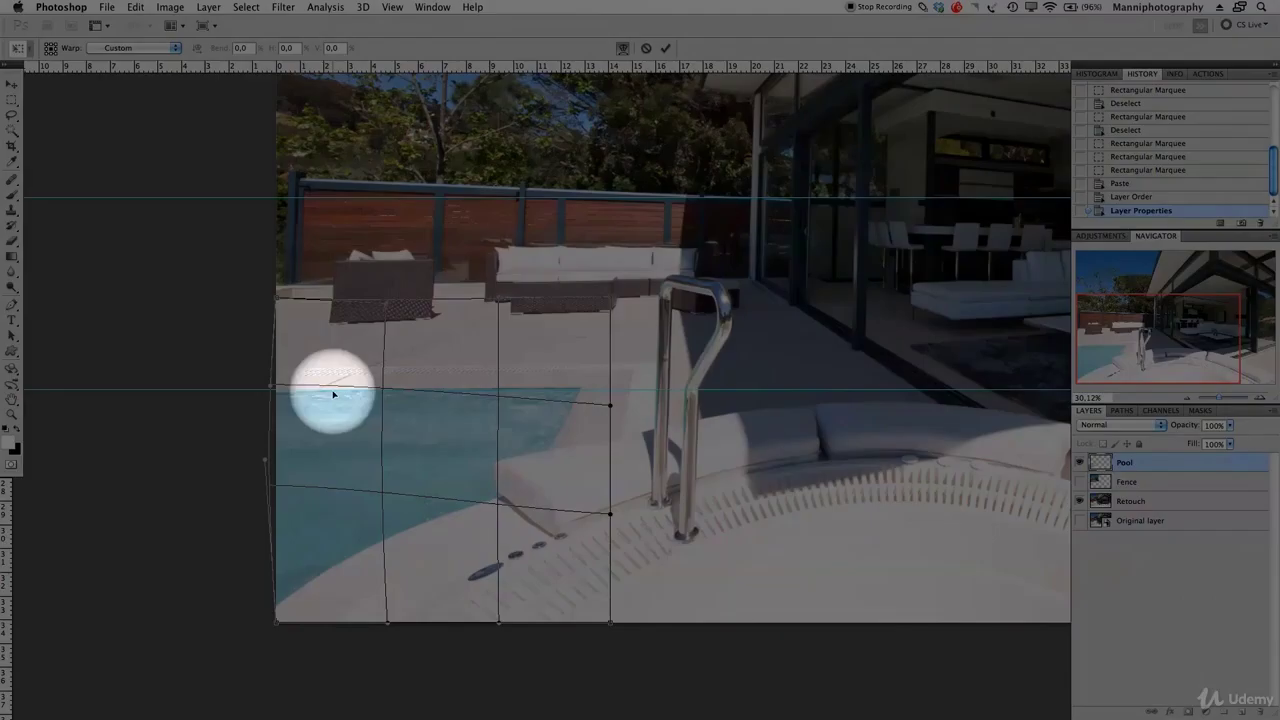
mouse_move(336, 392)
mouse_down()
mouse_move(511, 317)
mouse_move(283, 349)
mouse_move(685, 347)
mouse_up()
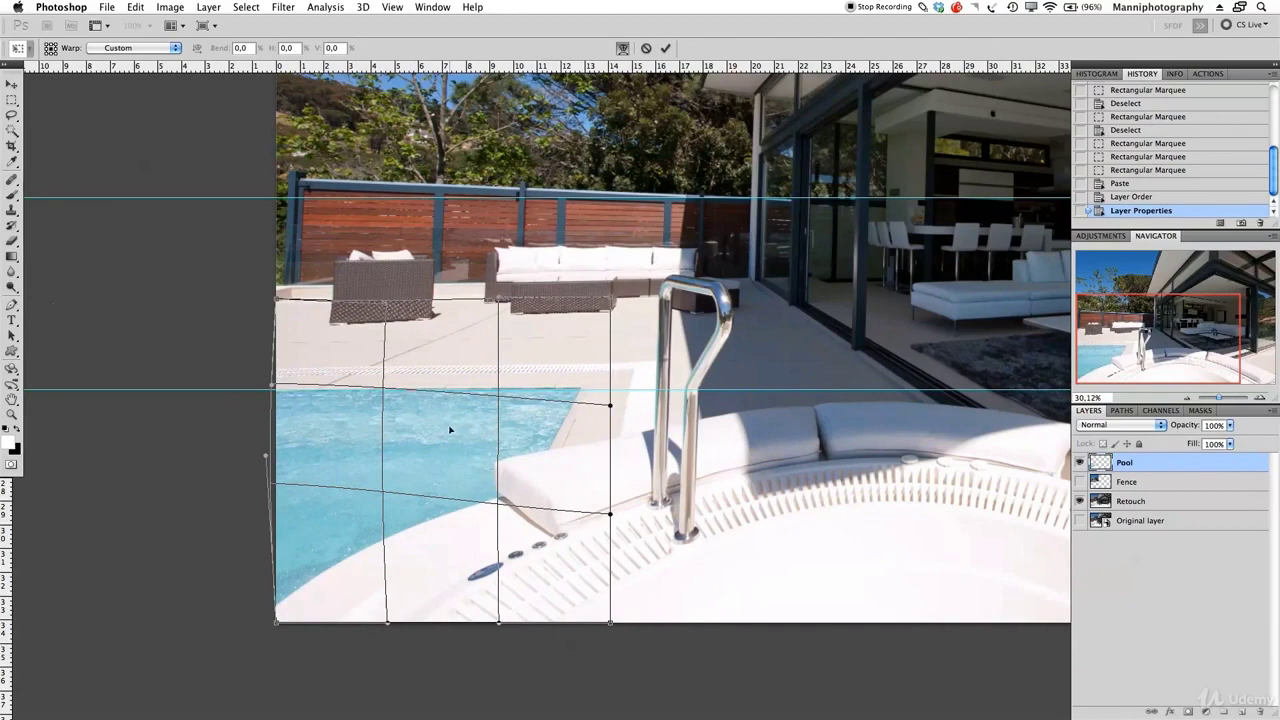
click(665, 48)
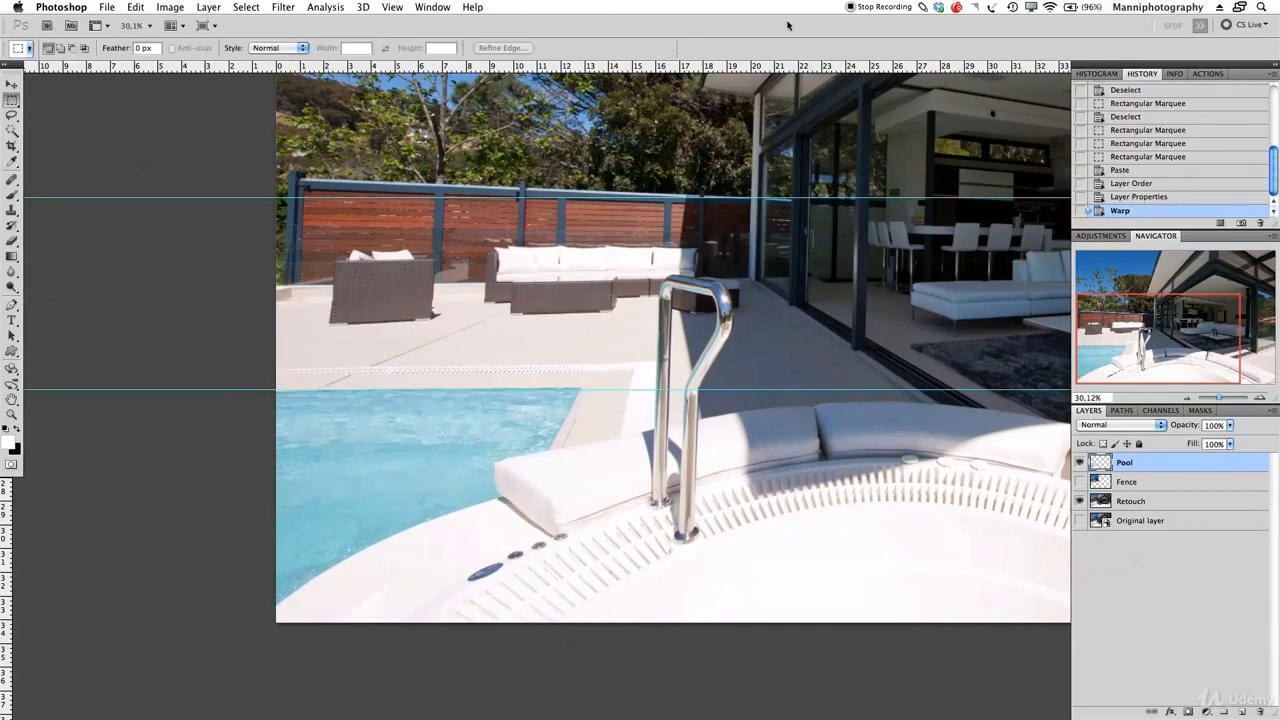
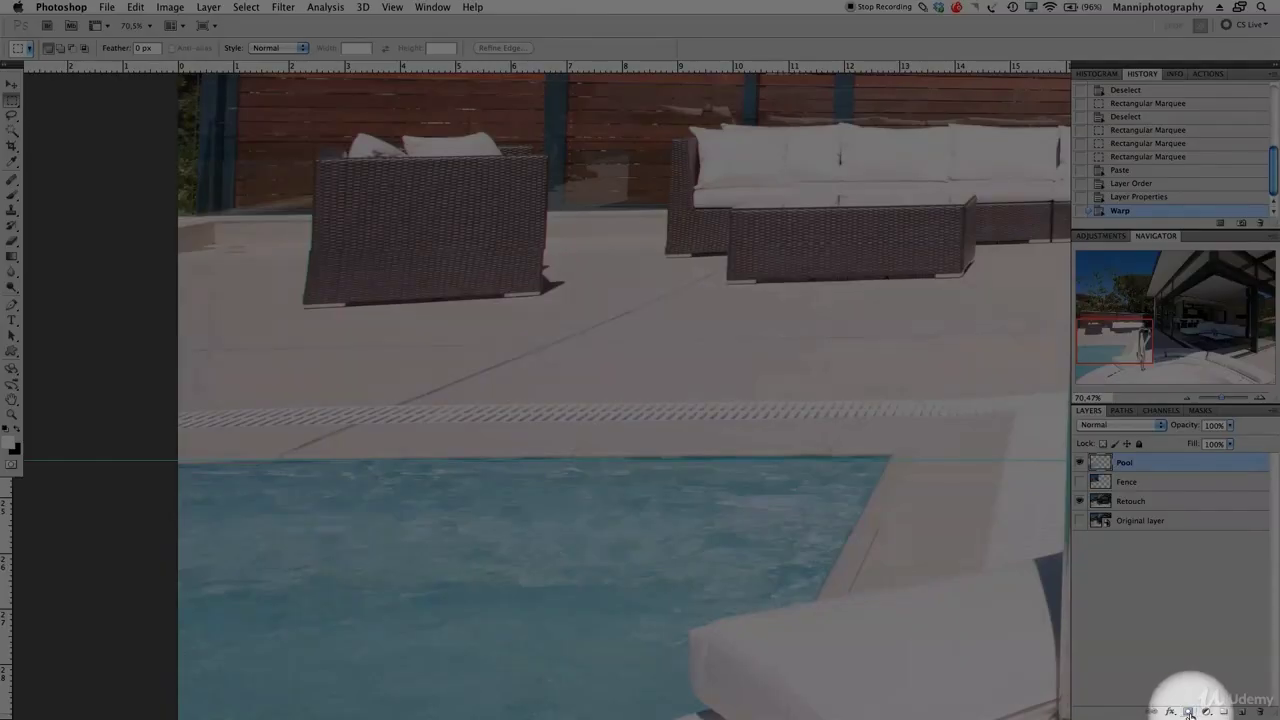
- Add a layer mask to the Pool layer and prepare the Brush with black (000000) as the foreground color
click(1188, 712)
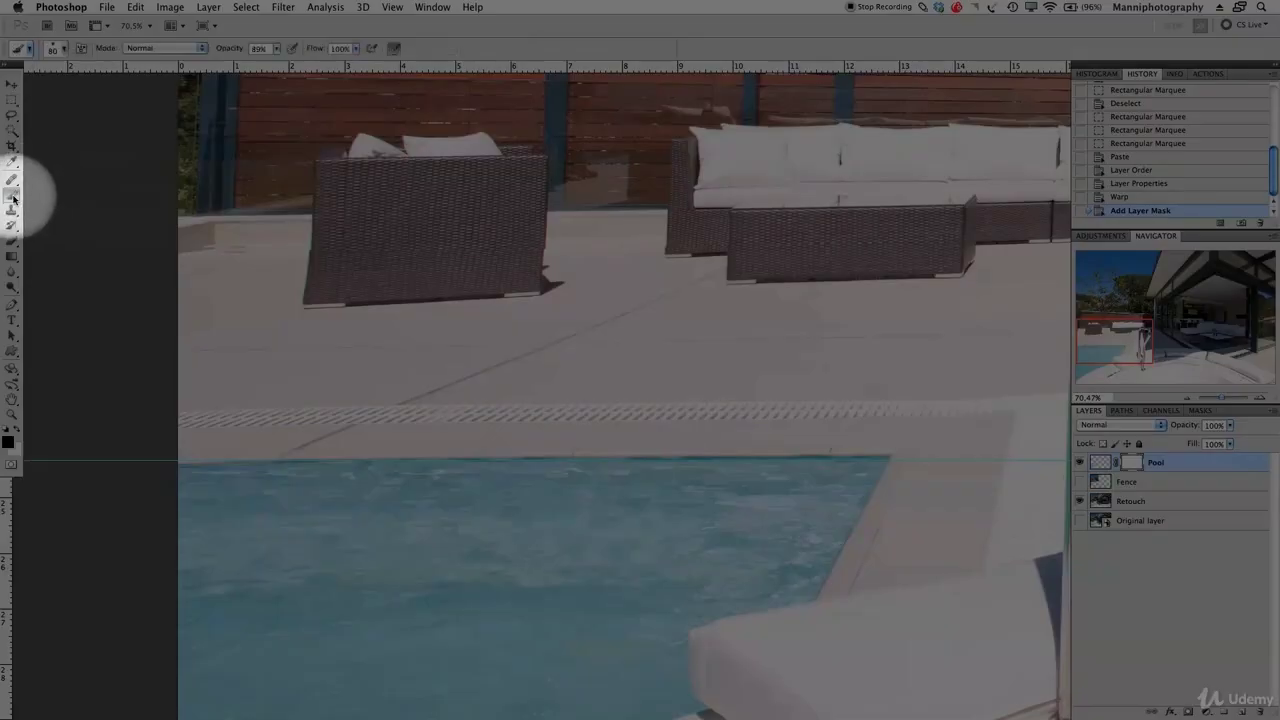
click(12, 195)
click(8, 442)
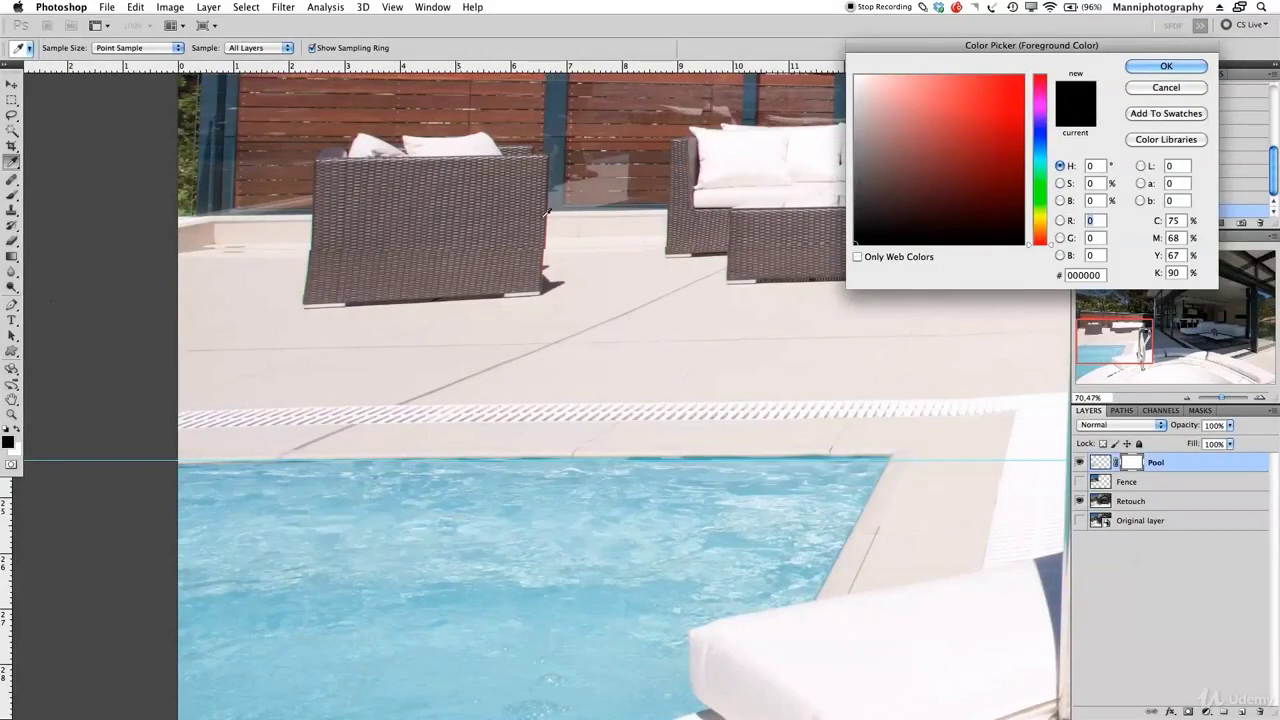
click(841, 242)
click(1166, 66)
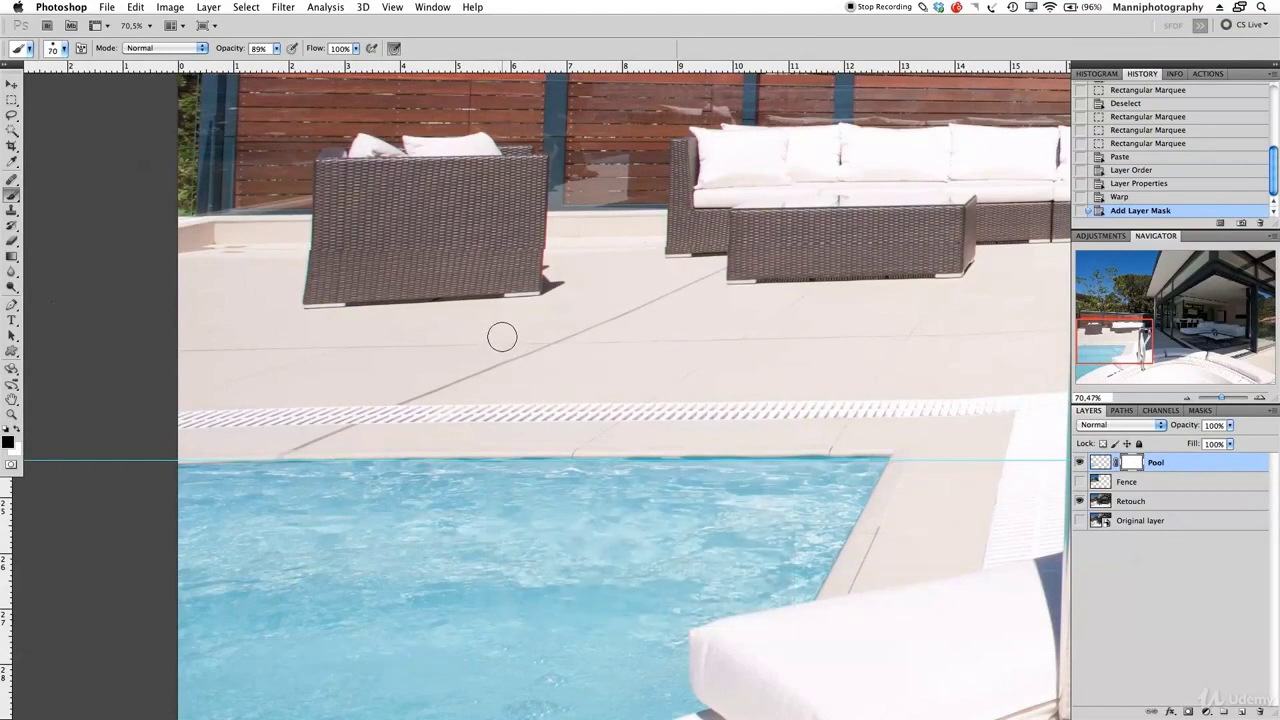
- Set the brush size to 150 px and its opacity to 99% for masking around the patio furniture
key(ctrl+alt)
mouse_move(524, 323)
mouse_down()
mouse_move(580, 329)
mouse_move(560, 323)
mouse_move(563, 309)
mouse_move(558, 338)
mouse_up()
key(bracketleft)
key(bracketleft)
key(bracketleft)
drag(283, 253, 289, 269)
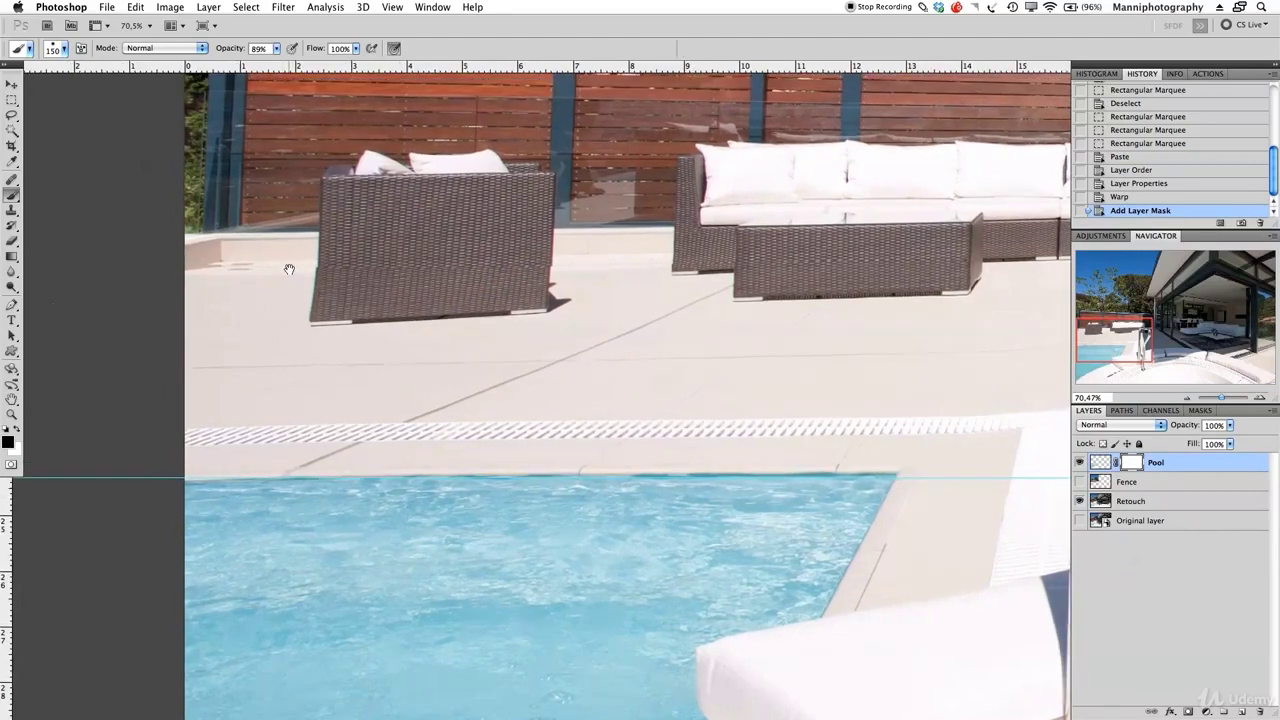
drag(737, 283, 702, 280)
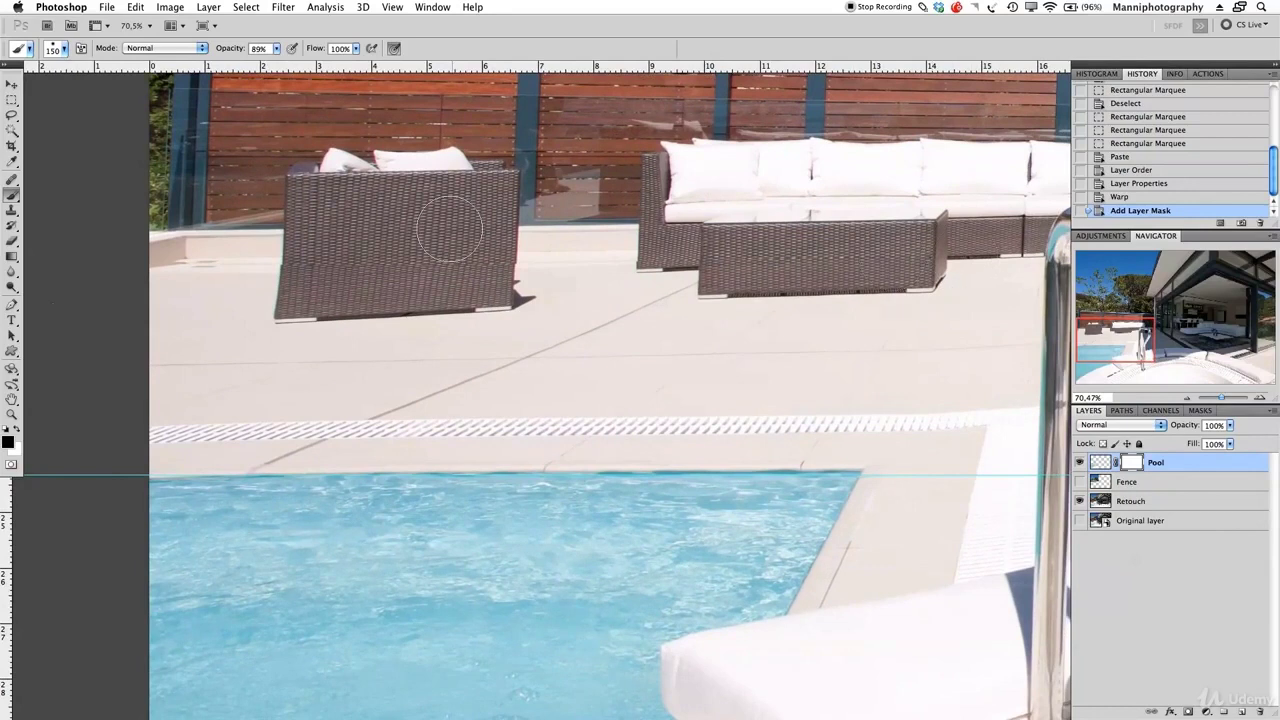
drag(201, 249, 310, 239)
drag(230, 45, 296, 50)
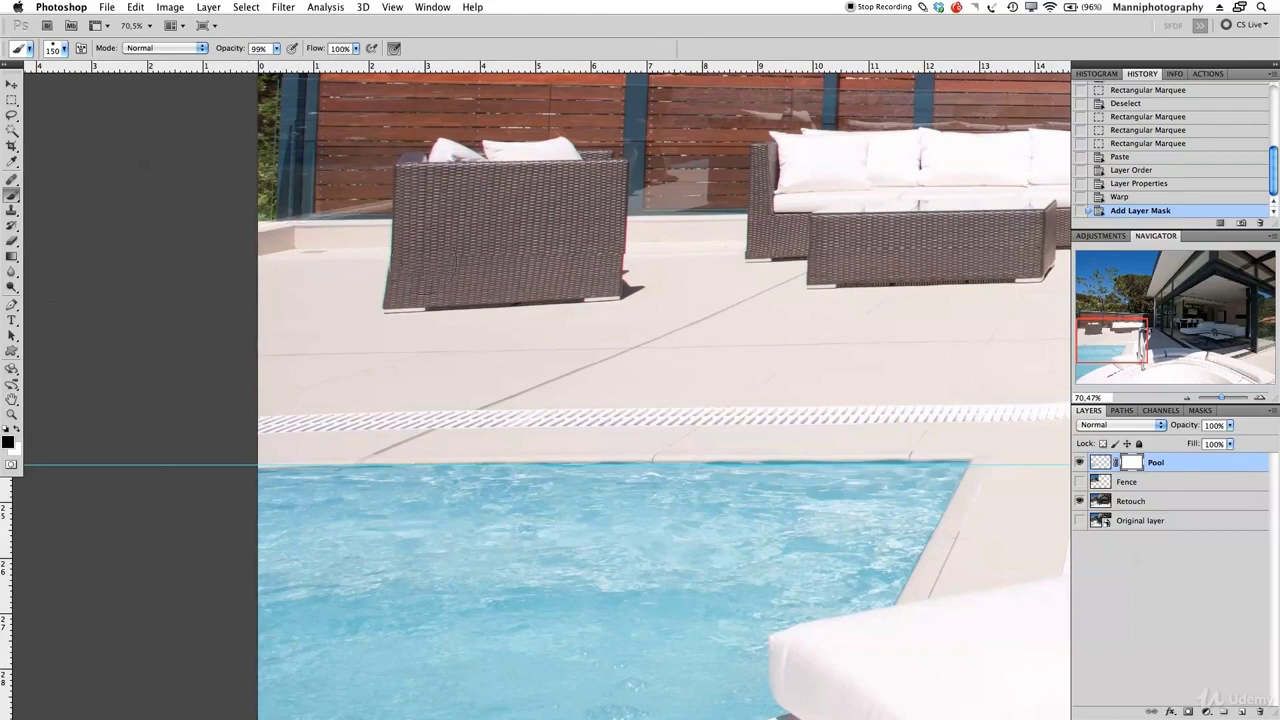
- Paint black on the Pool mask around the armchair, coffee table and handrail, reducing the brush to 125 px, to blend the layer's upper edge
mouse_move(659, 271)
mouse_down()
mouse_move(550, 304)
mouse_move(400, 314)
mouse_up()
key(bracketleft)
drag(331, 268, 243, 264)
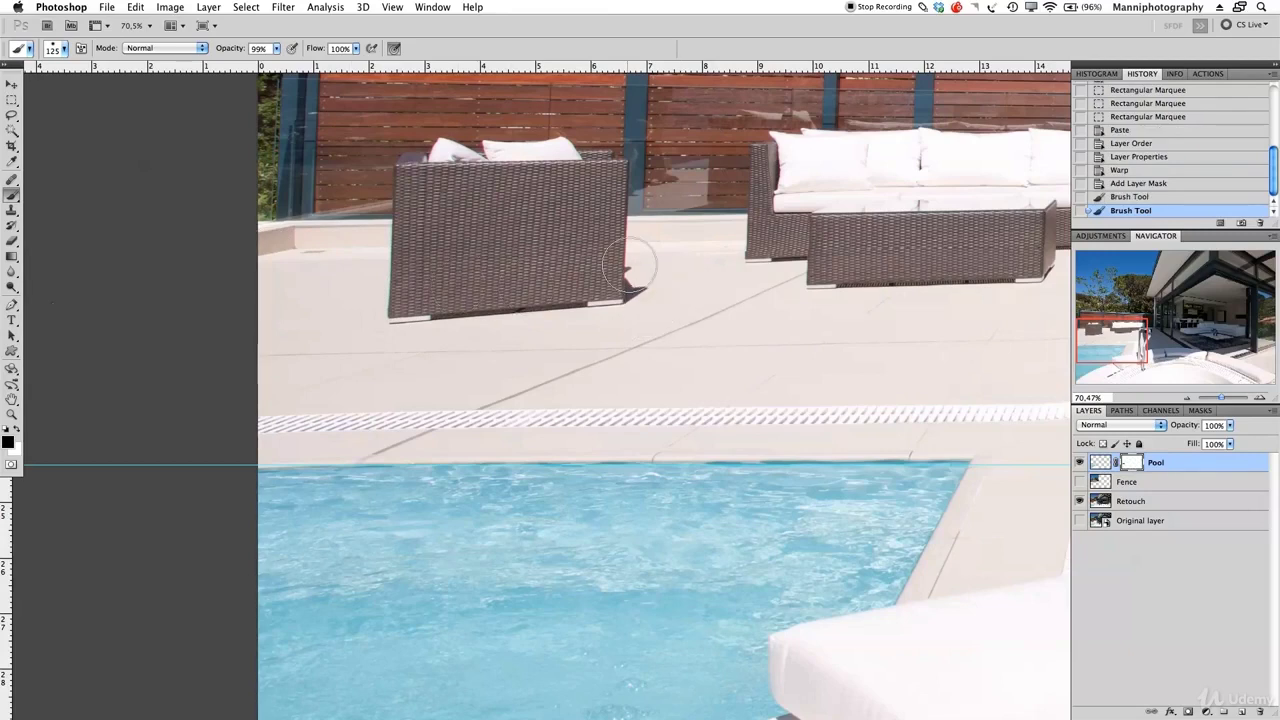
mouse_move(783, 238)
mouse_down()
mouse_move(812, 244)
mouse_move(832, 272)
mouse_move(827, 305)
mouse_up()
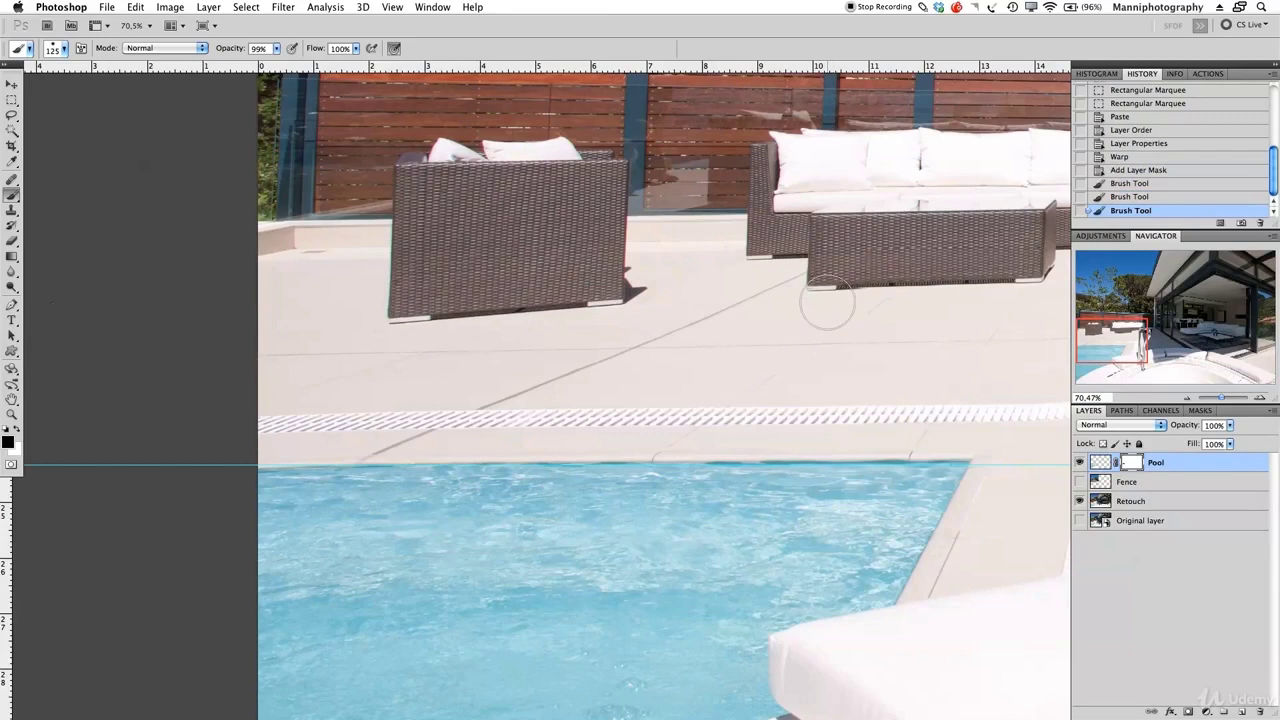
mouse_move(918, 290)
mouse_down()
mouse_move(979, 291)
mouse_move(796, 273)
mouse_up()
key(space)
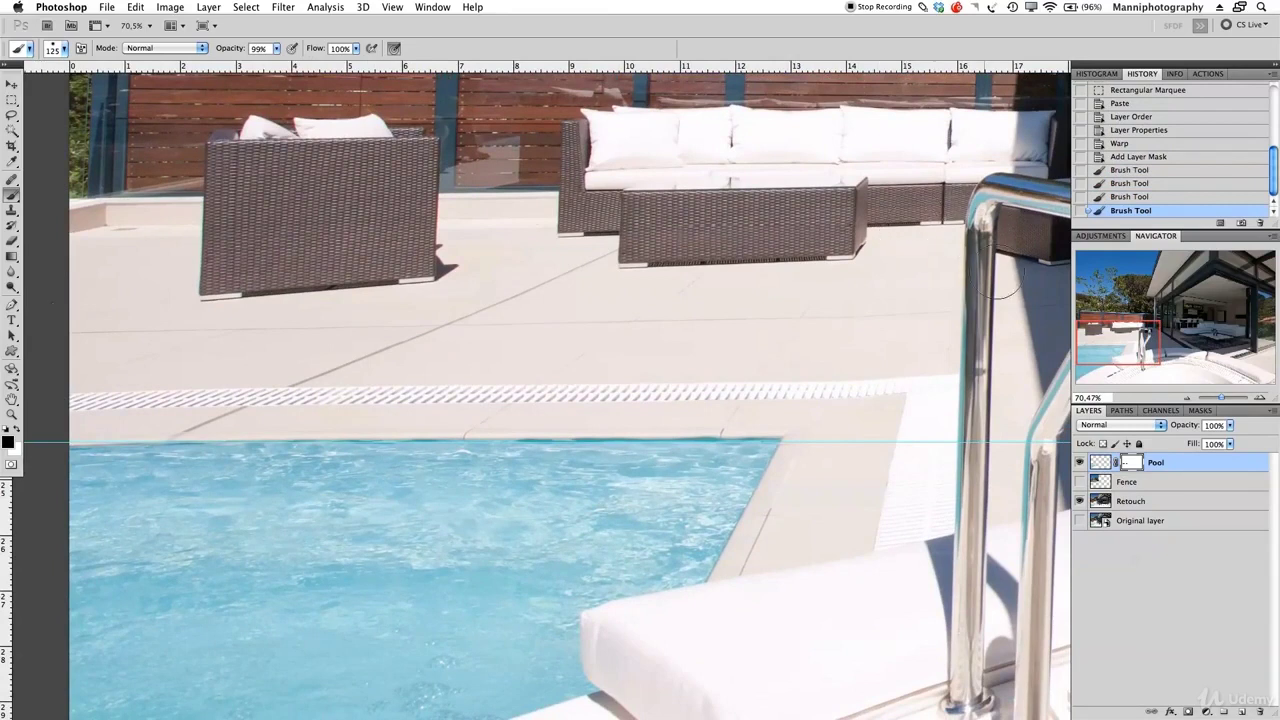
drag(1017, 219, 1012, 214)
- Make the Fence layer visible again and remove both horizontal guides from the photo
drag(1222, 398, 1218, 398)
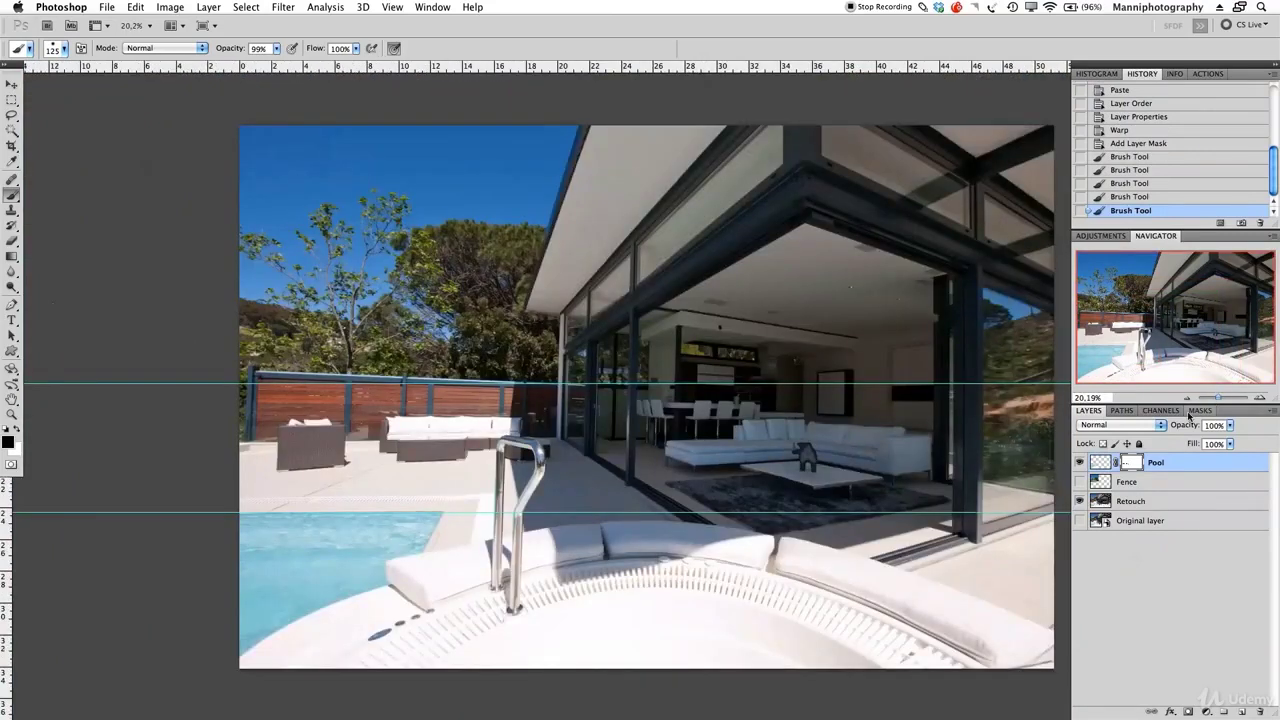
click(1079, 482)
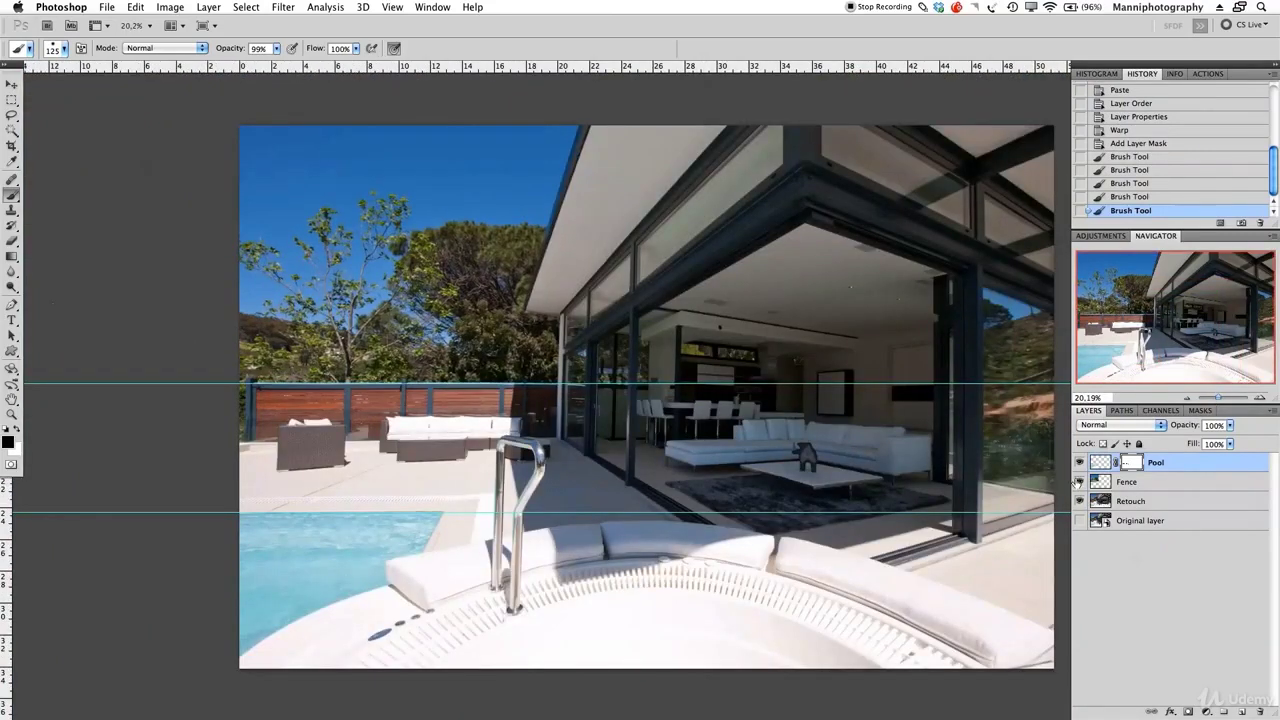
key(v)
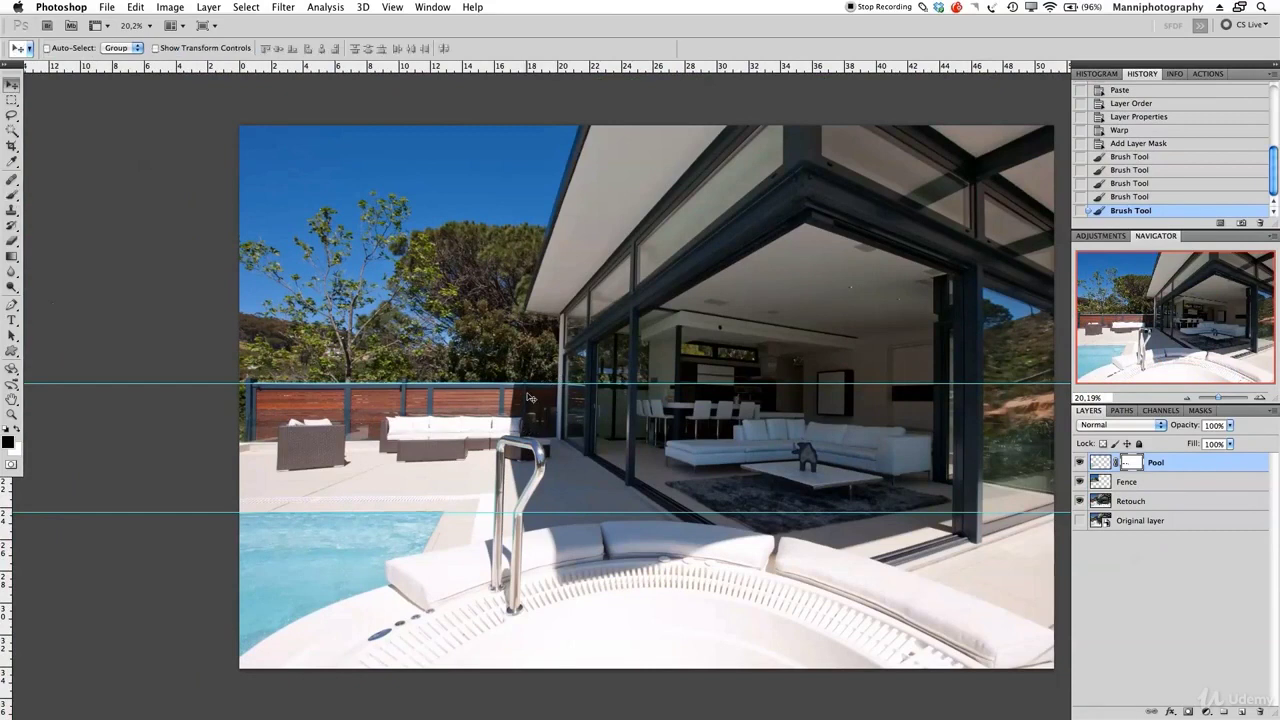
drag(550, 21, 620, 20)
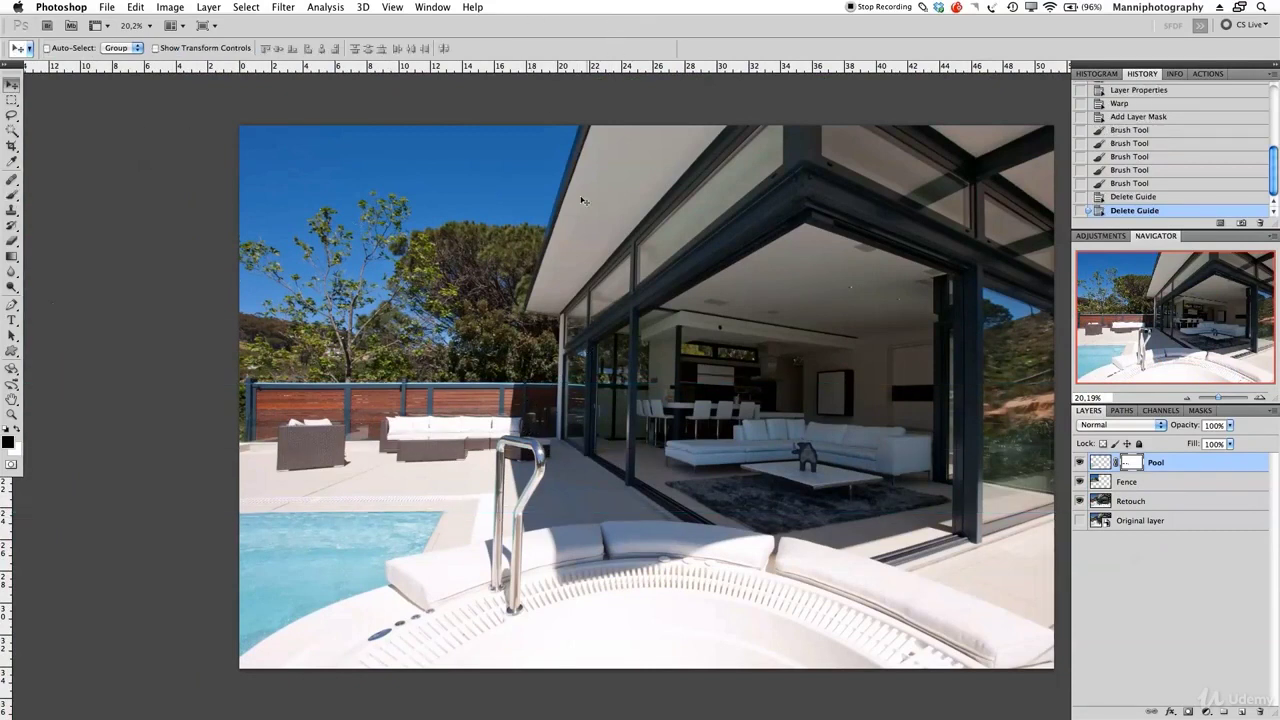
- Stamp all visible layers into a new layer at the top of the stack and name it Final
key(cmd+alt+shift+e)
click(1173, 482)
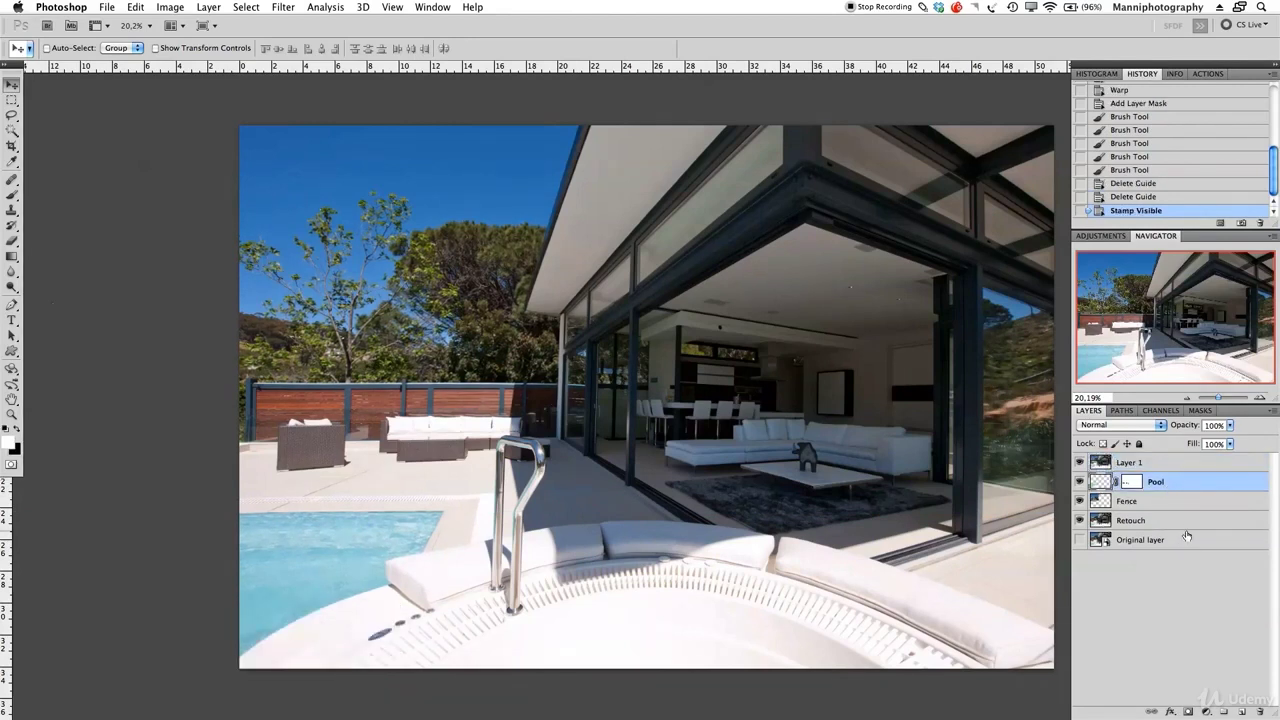
shift+click(1184, 505)
shift+click(1188, 524)
double_click(1147, 464)
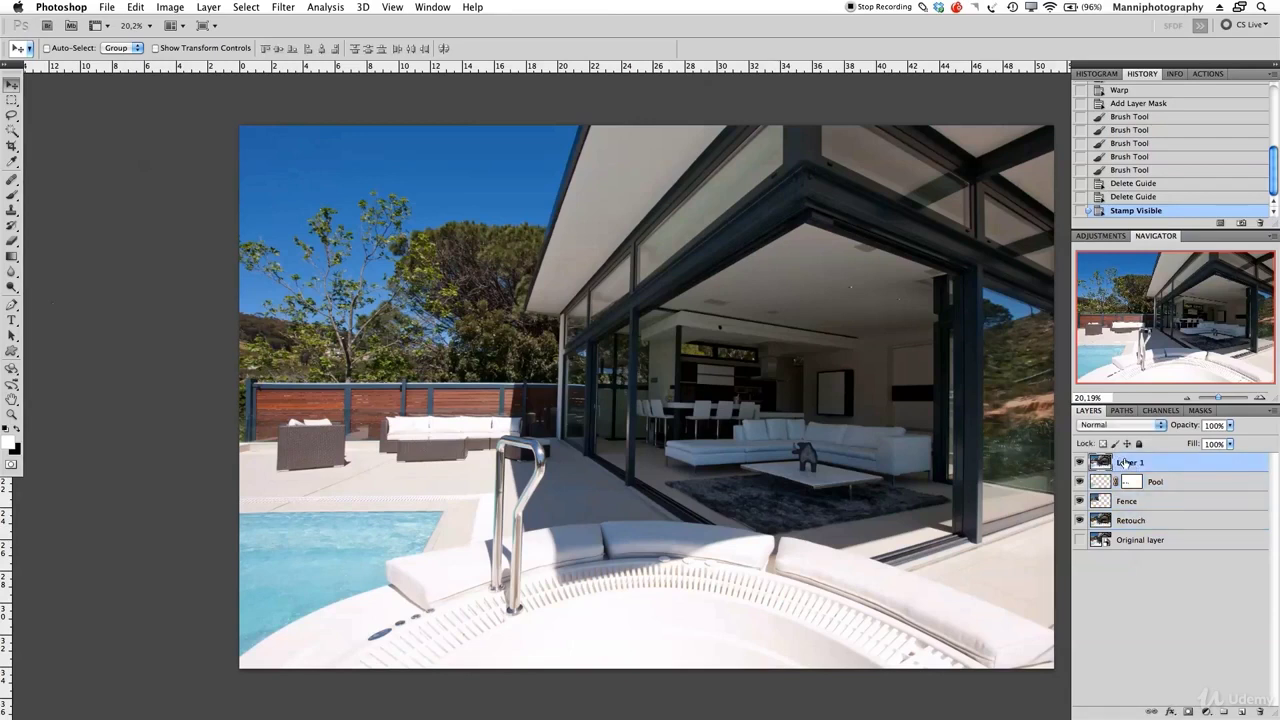
text(Final)
key(Return)
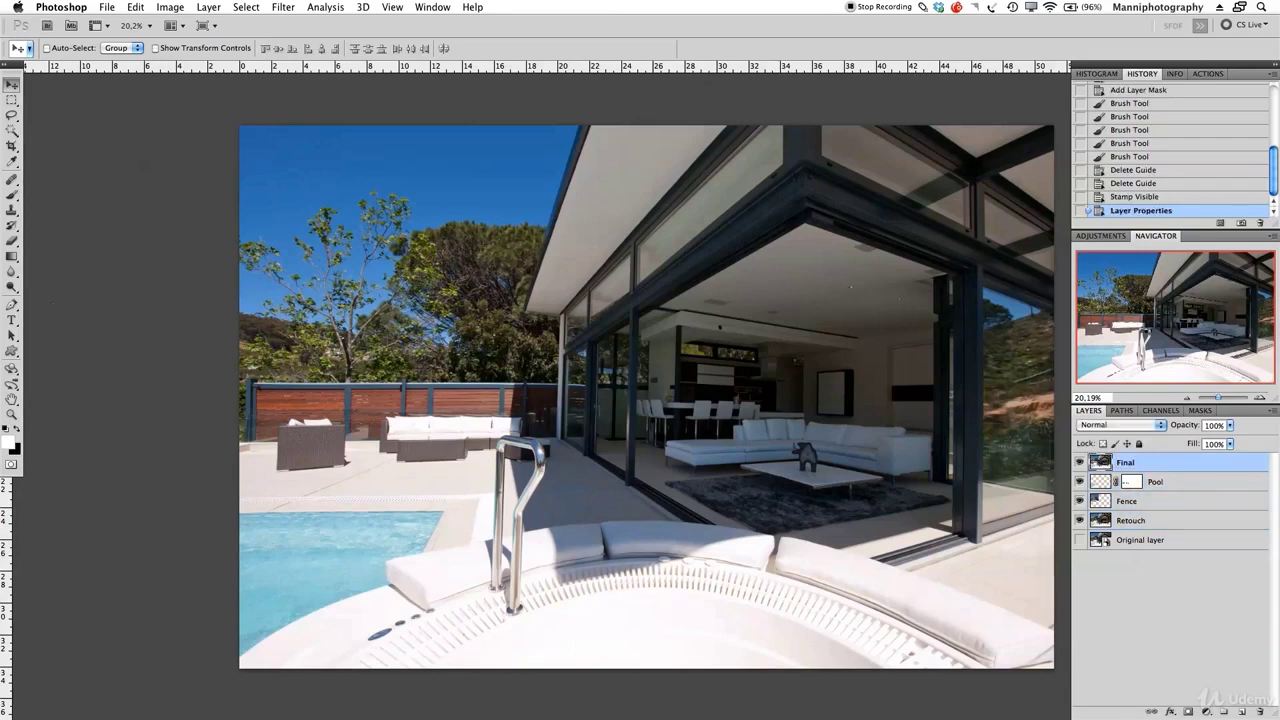
- Group the Final, Pool, Fence and Retouch layers and name the group Retouch
shift+click(1188, 486)
shift+click(1202, 505)
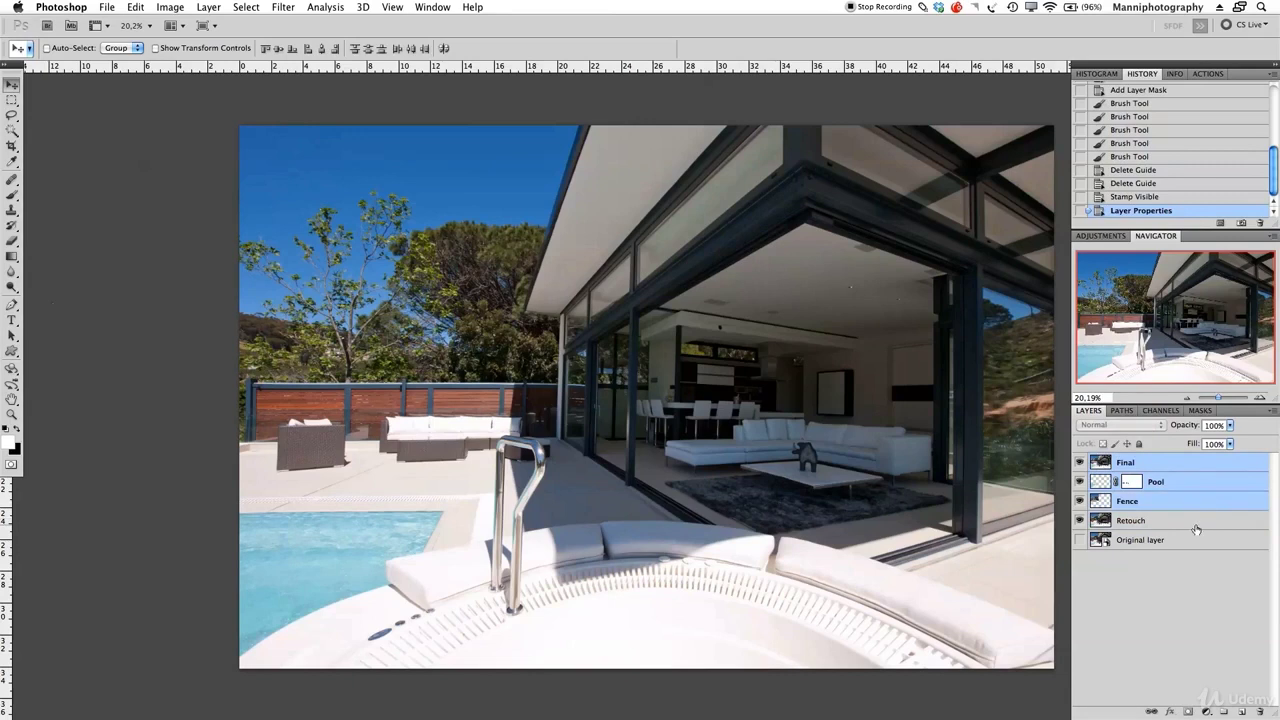
key(super+g)
double_click(1148, 460)
text(Ret)
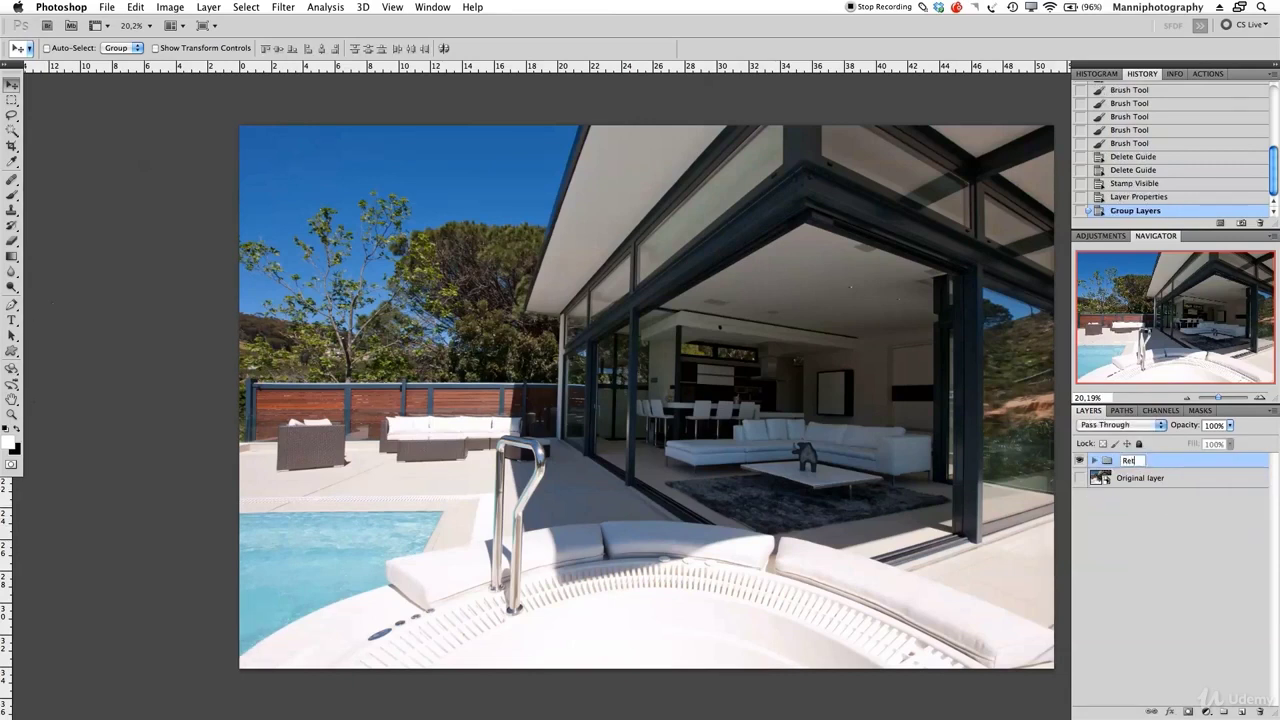
key(Return)
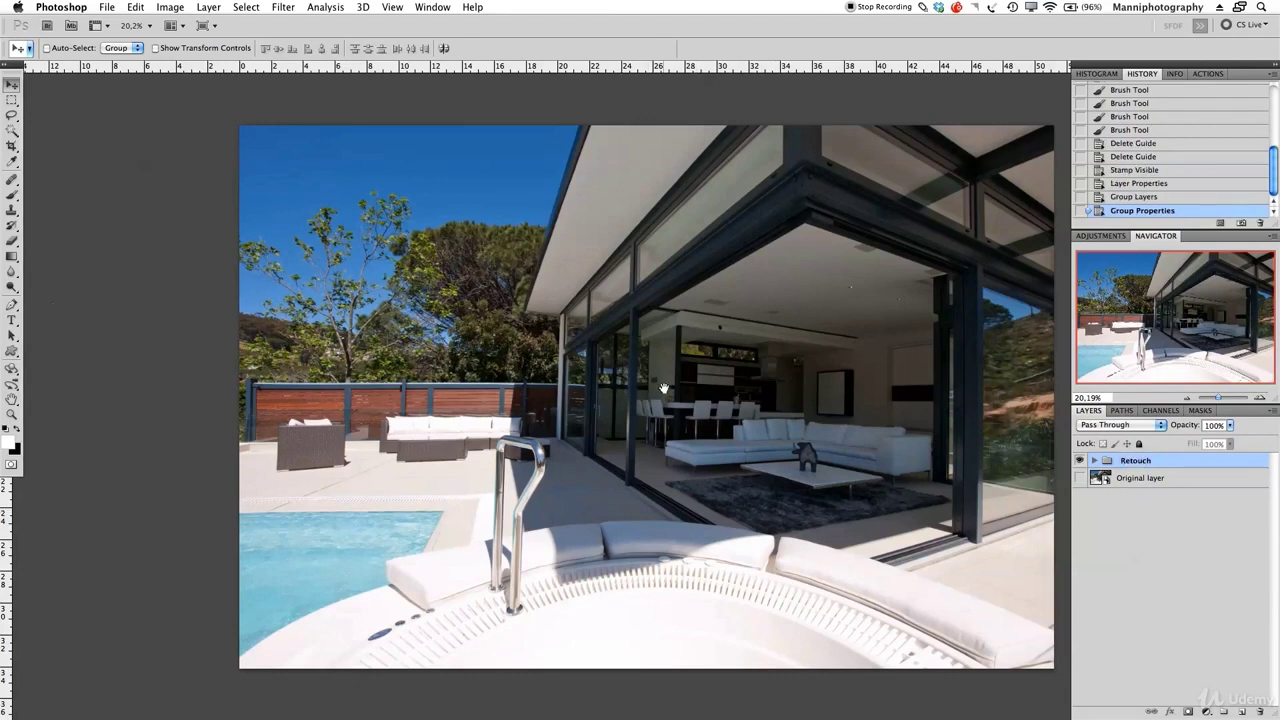
- Show the Original layer and compare before and after by repeatedly hiding and showing the Retouch group
drag(664, 388, 632, 385)
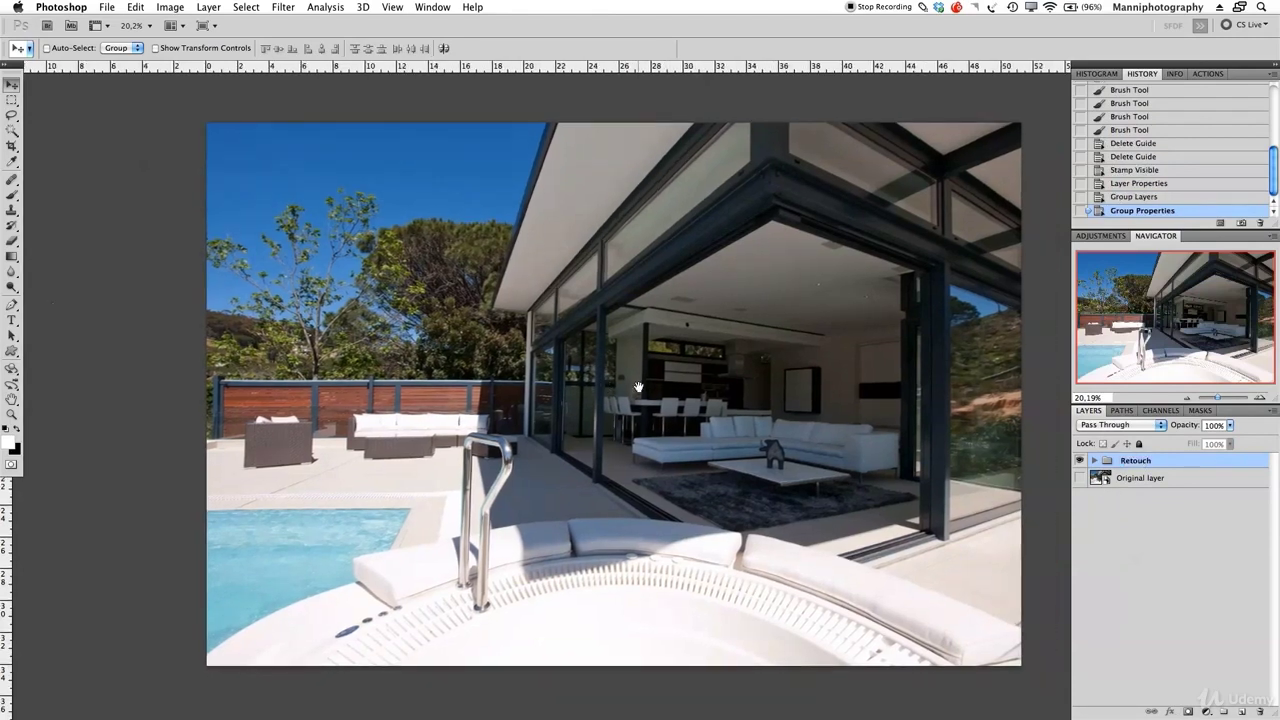
click(1079, 461)
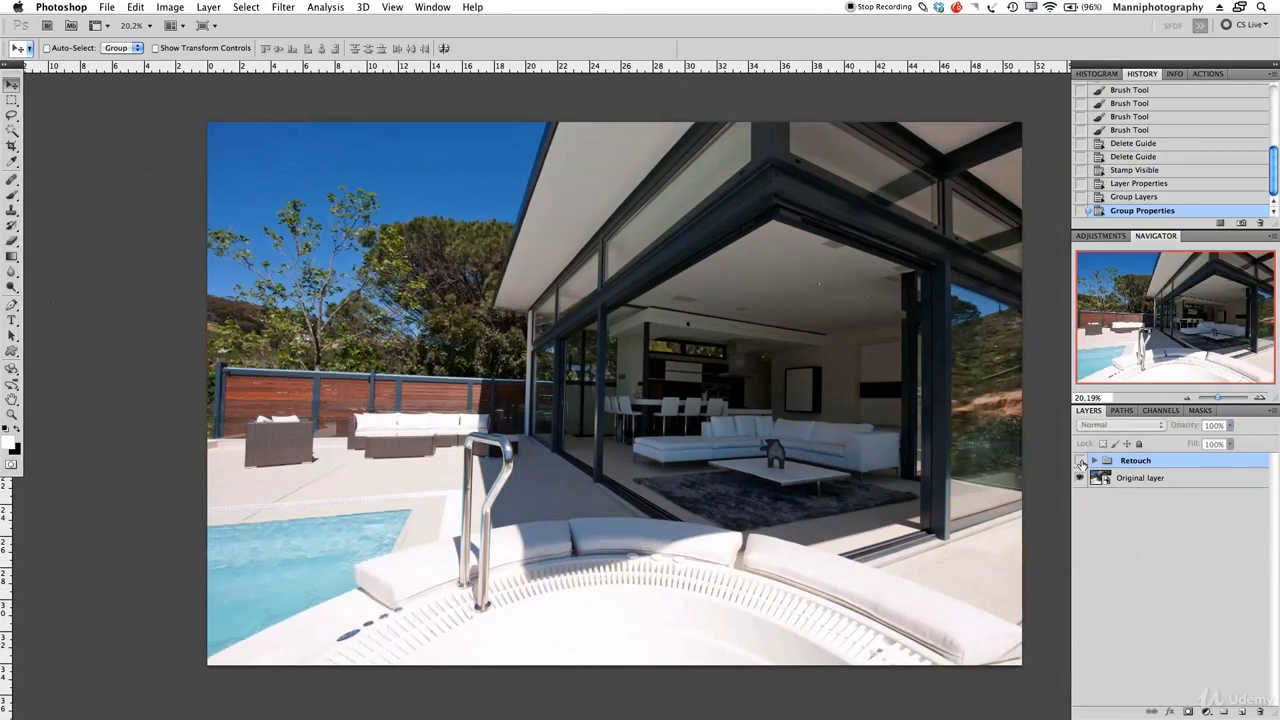
click(1080, 461)
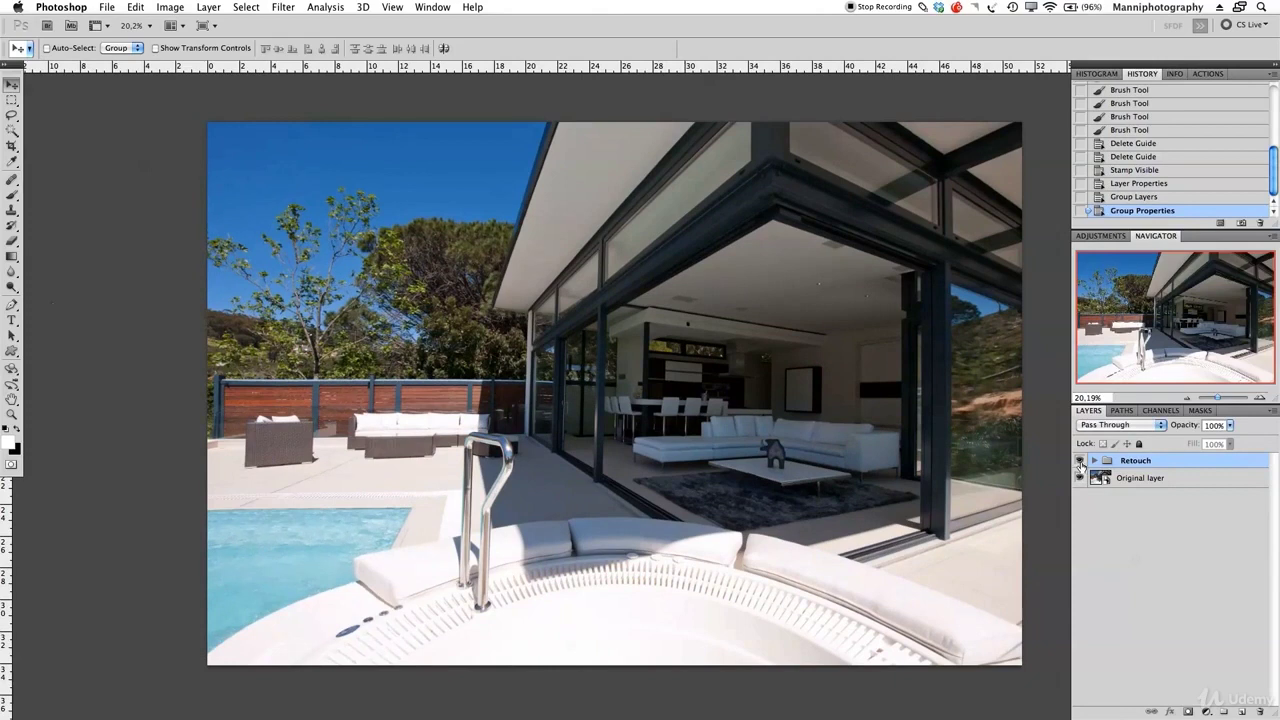
click(1080, 462)
click(1080, 461)
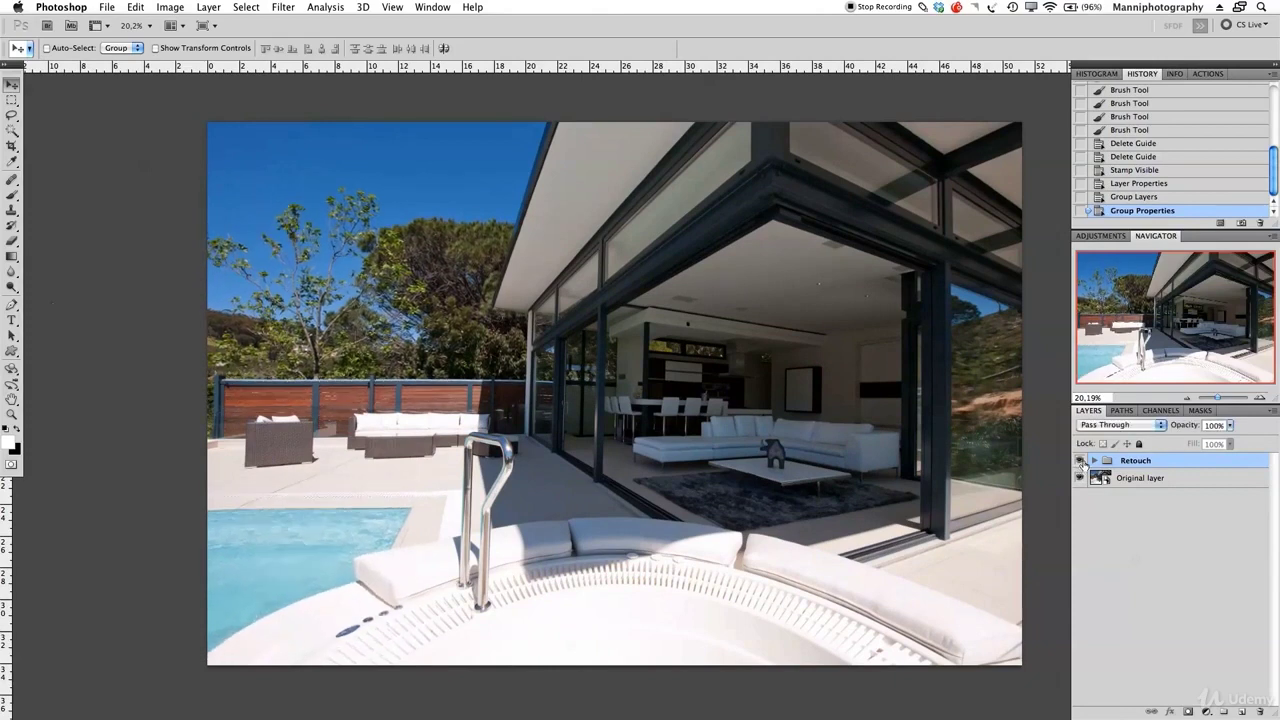